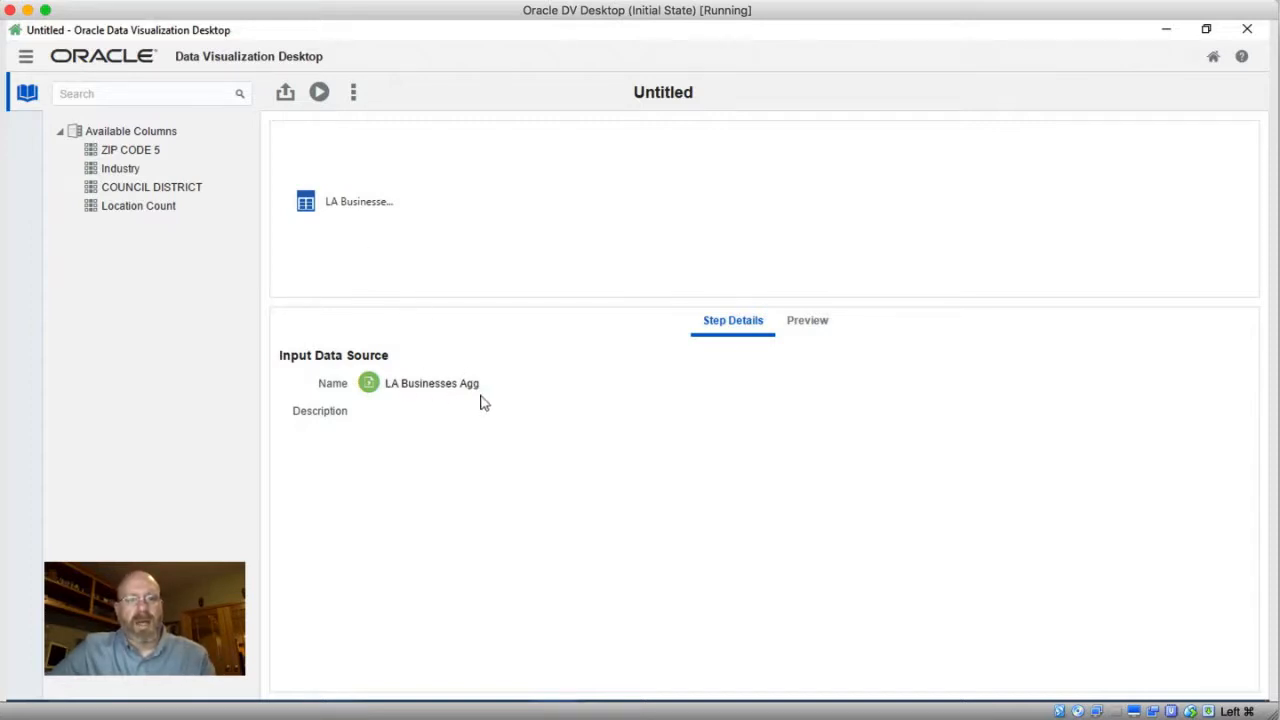
pyautogui.click(135, 155)
pyautogui.click(133, 168)
pyautogui.click(165, 189)
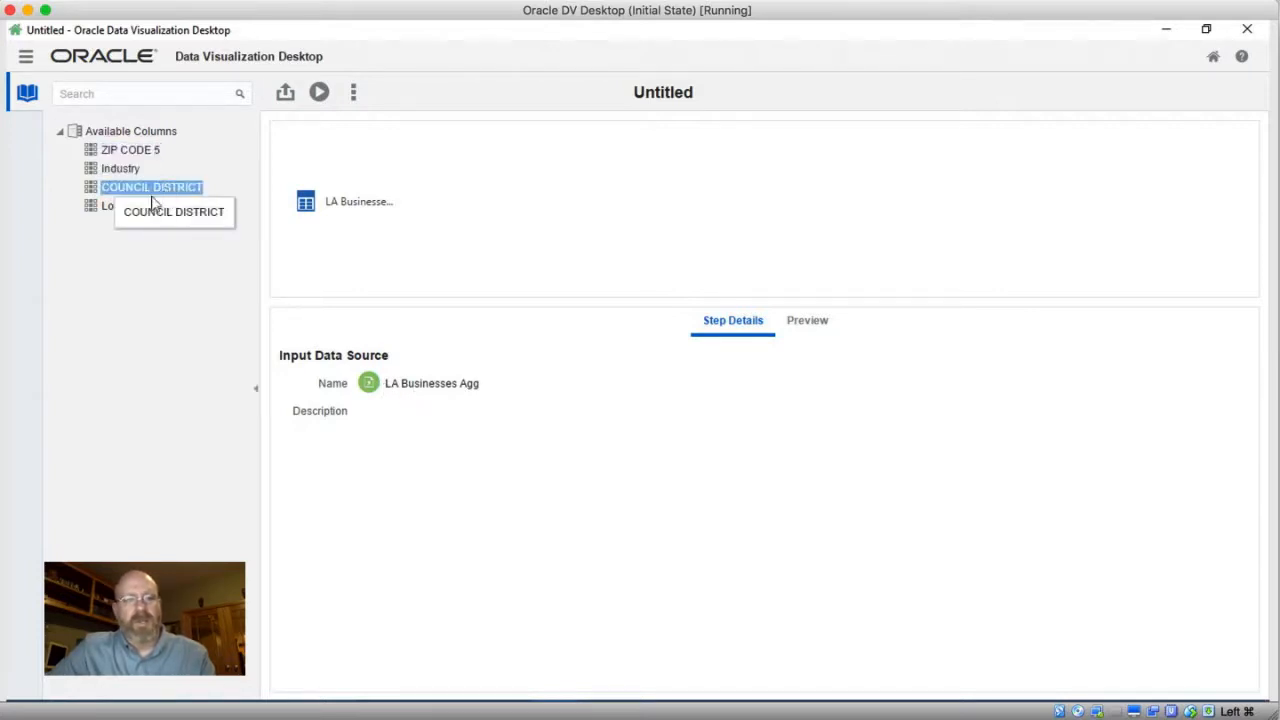
# Add the Zip_County_CA data source to the data flow as a new step
pyautogui.rightClick(366, 205)
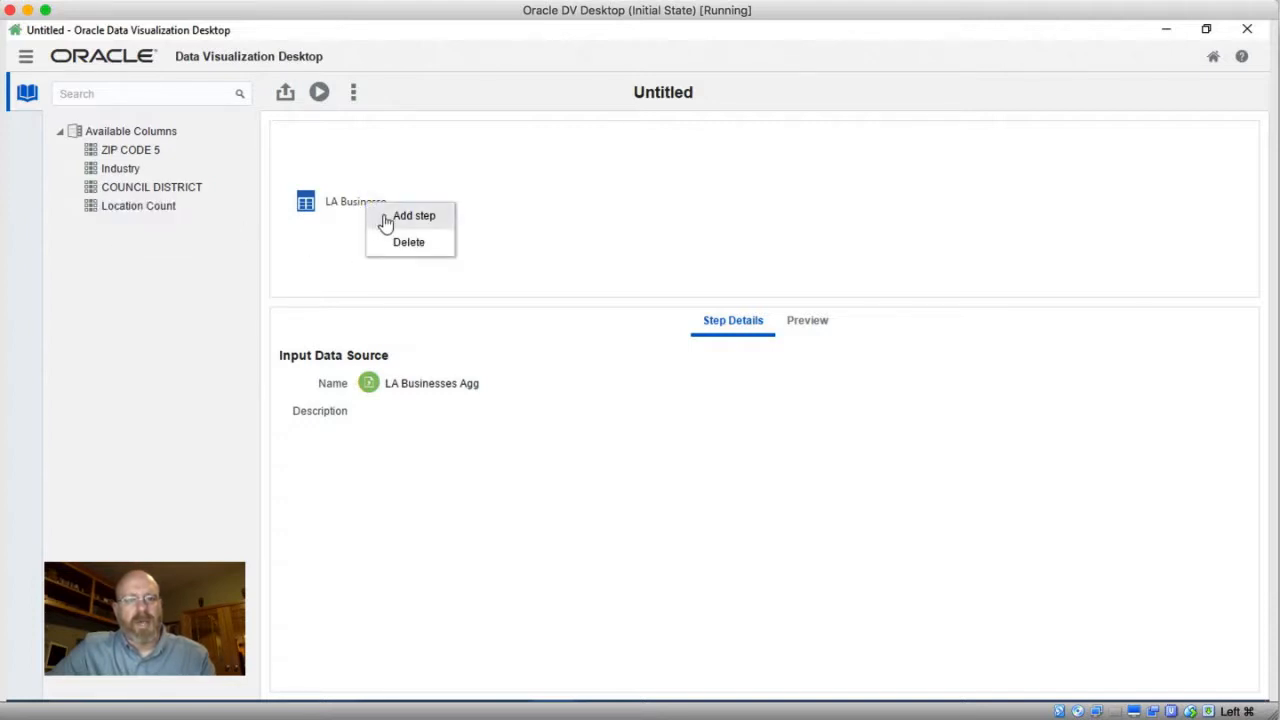
pyautogui.click(388, 217)
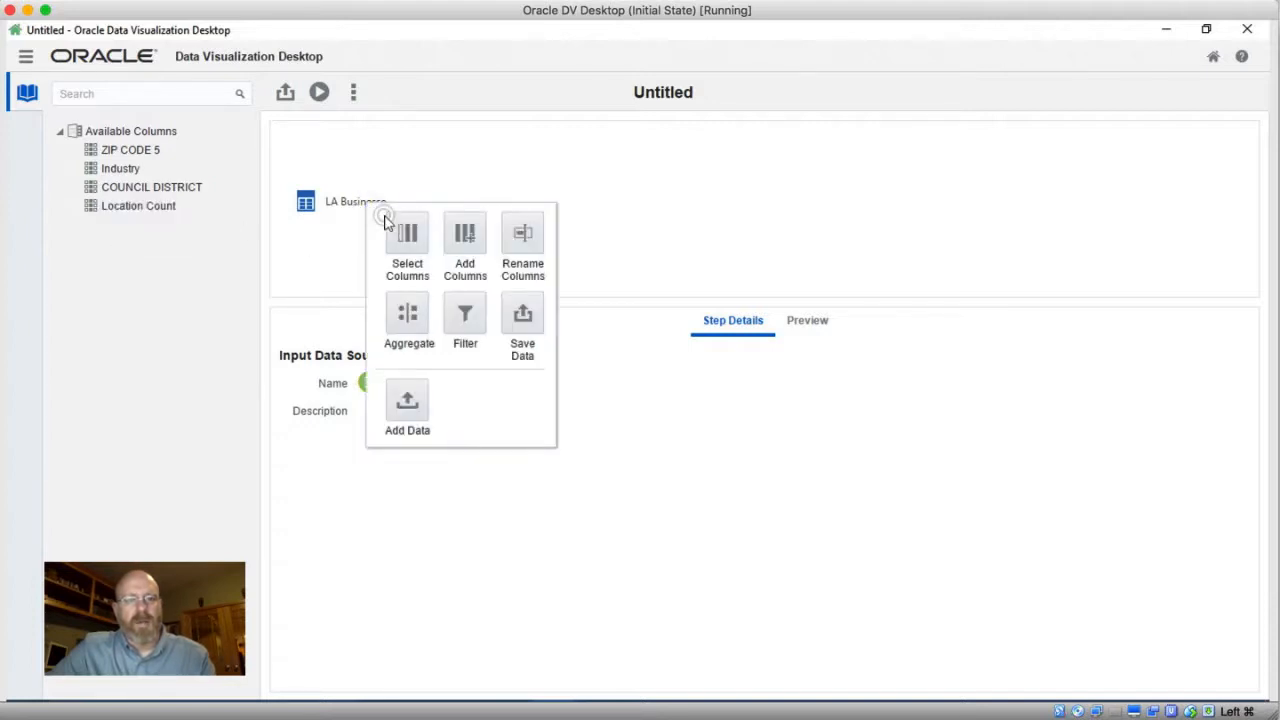
pyautogui.click(406, 403)
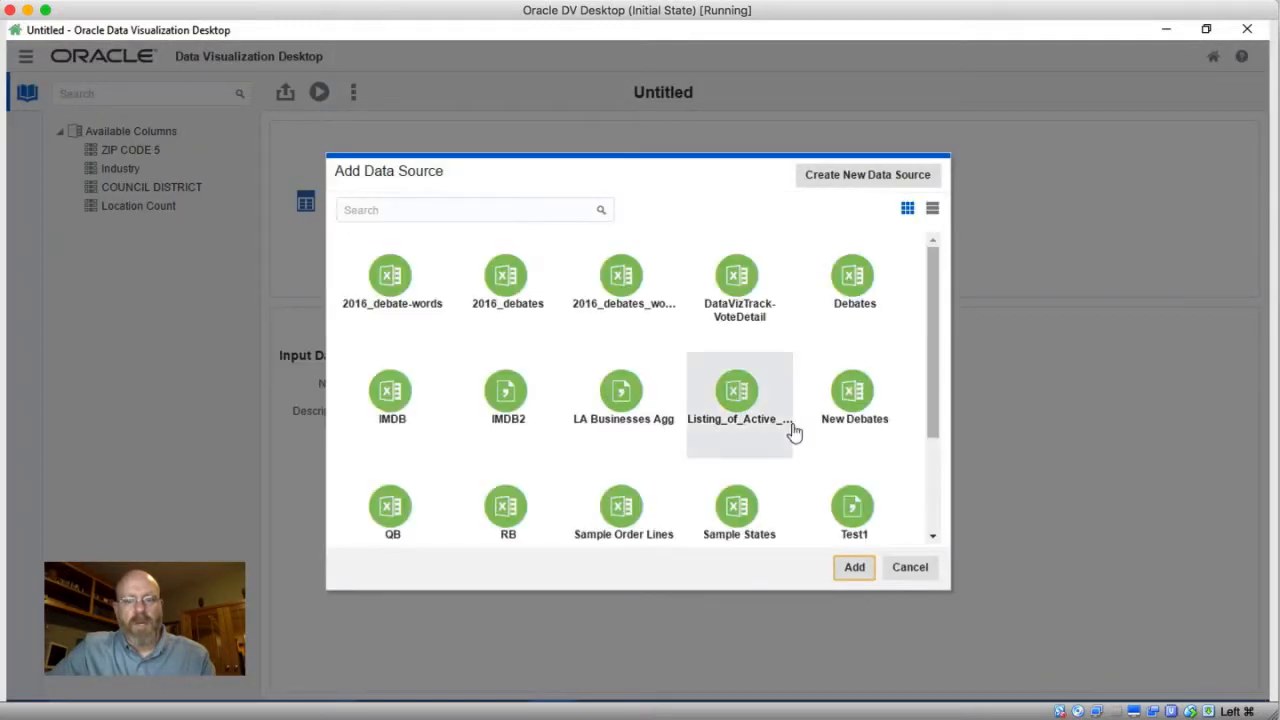
pyautogui.scroll(-3, 940, 515)
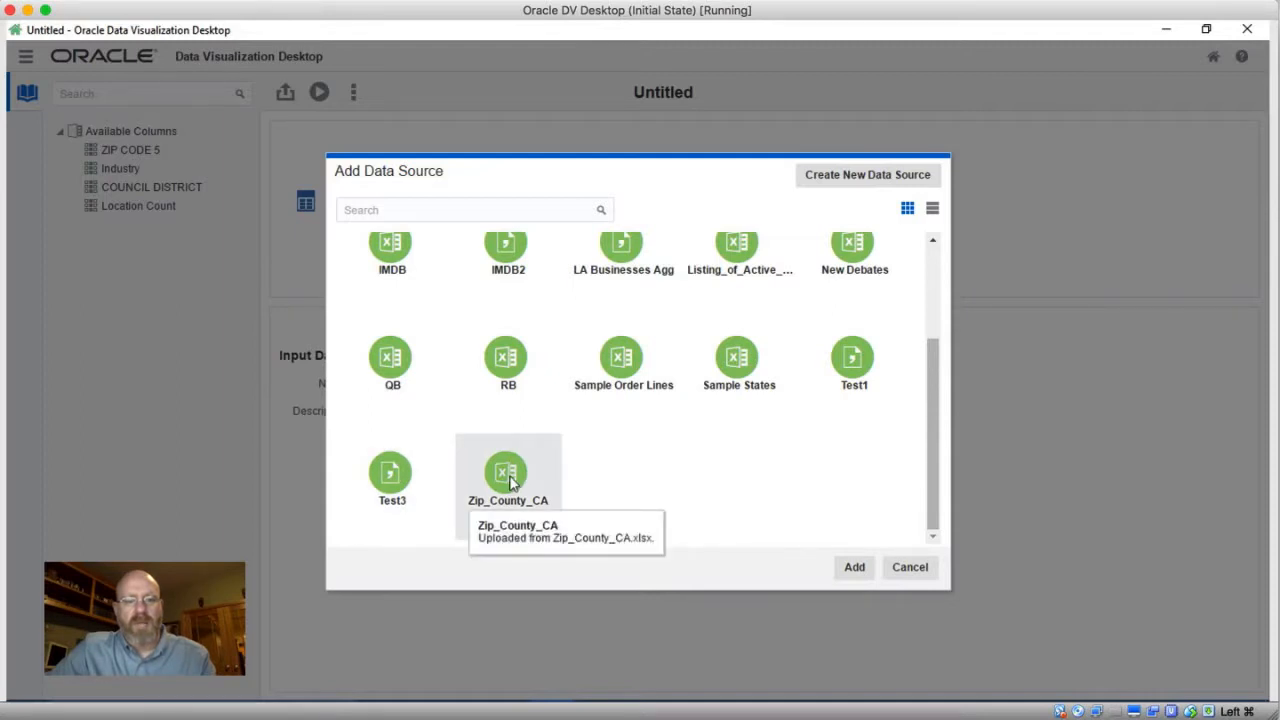
pyautogui.click(508, 478)
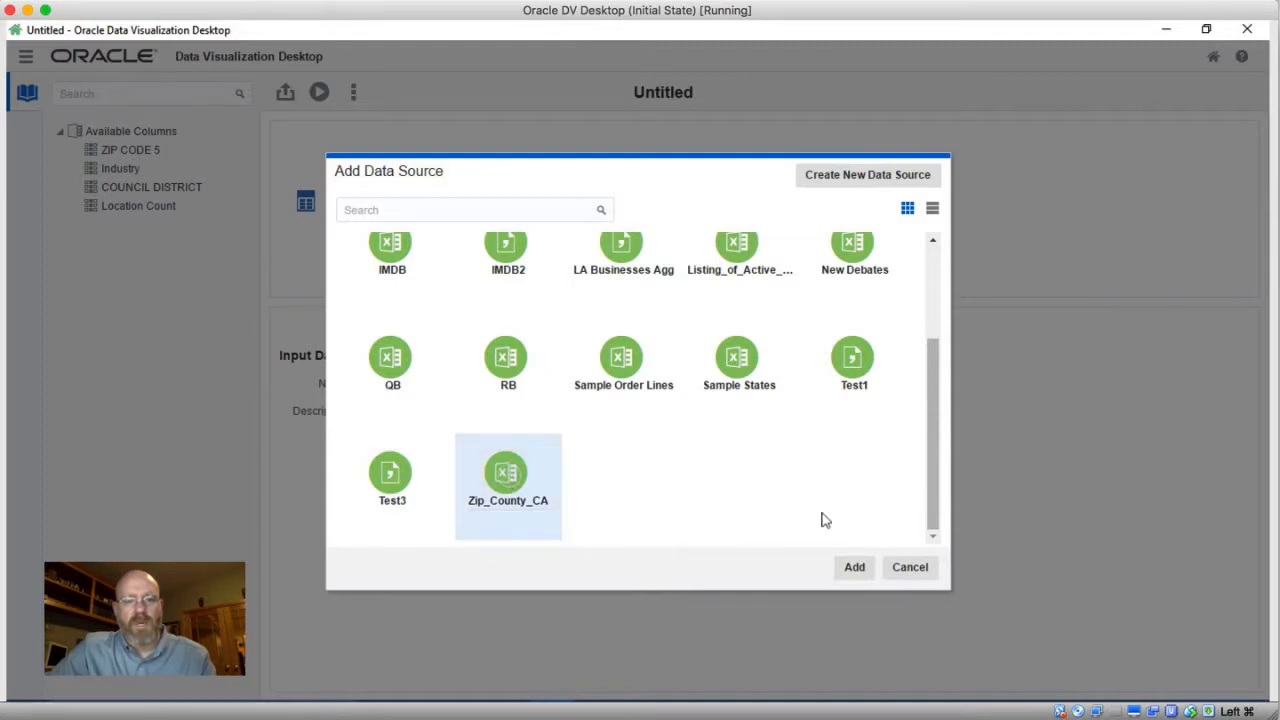
pyautogui.click(850, 572)
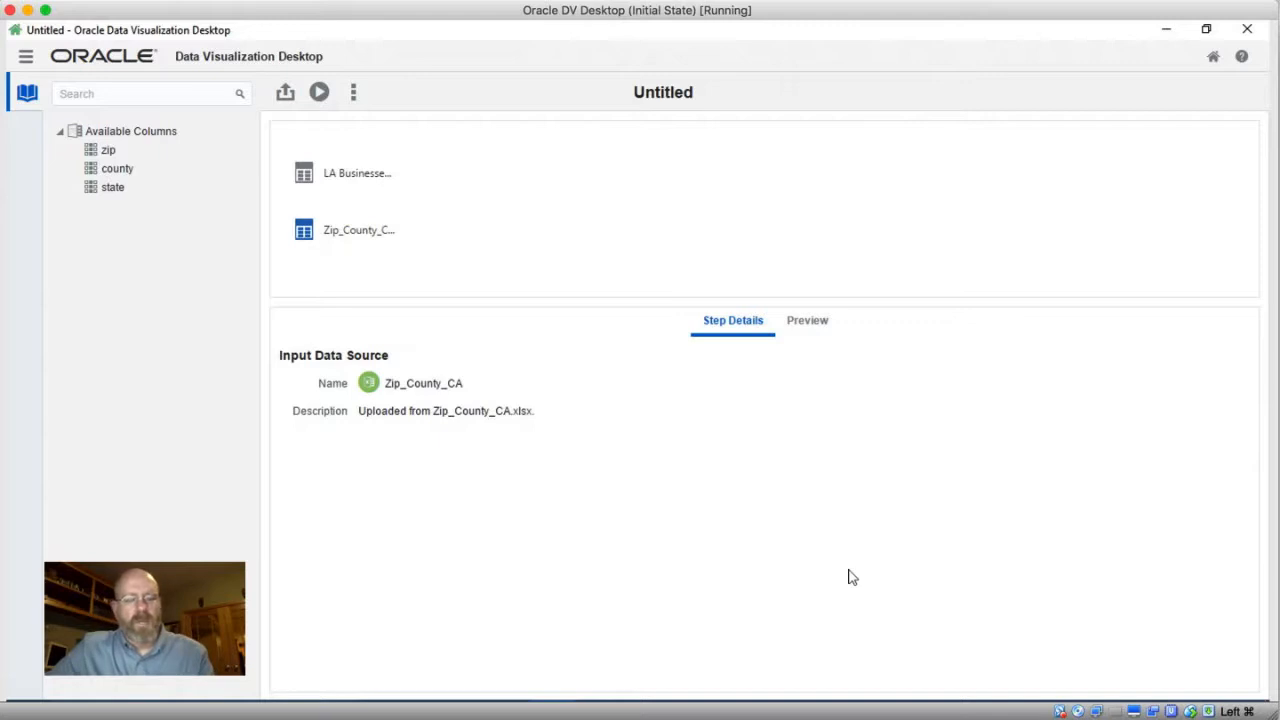
# Join the LA Businesses source with the Zip_County_CA source, keeping matching rows for both inputs
pyautogui.click(355, 183)
pyautogui.rightClick(355, 180)
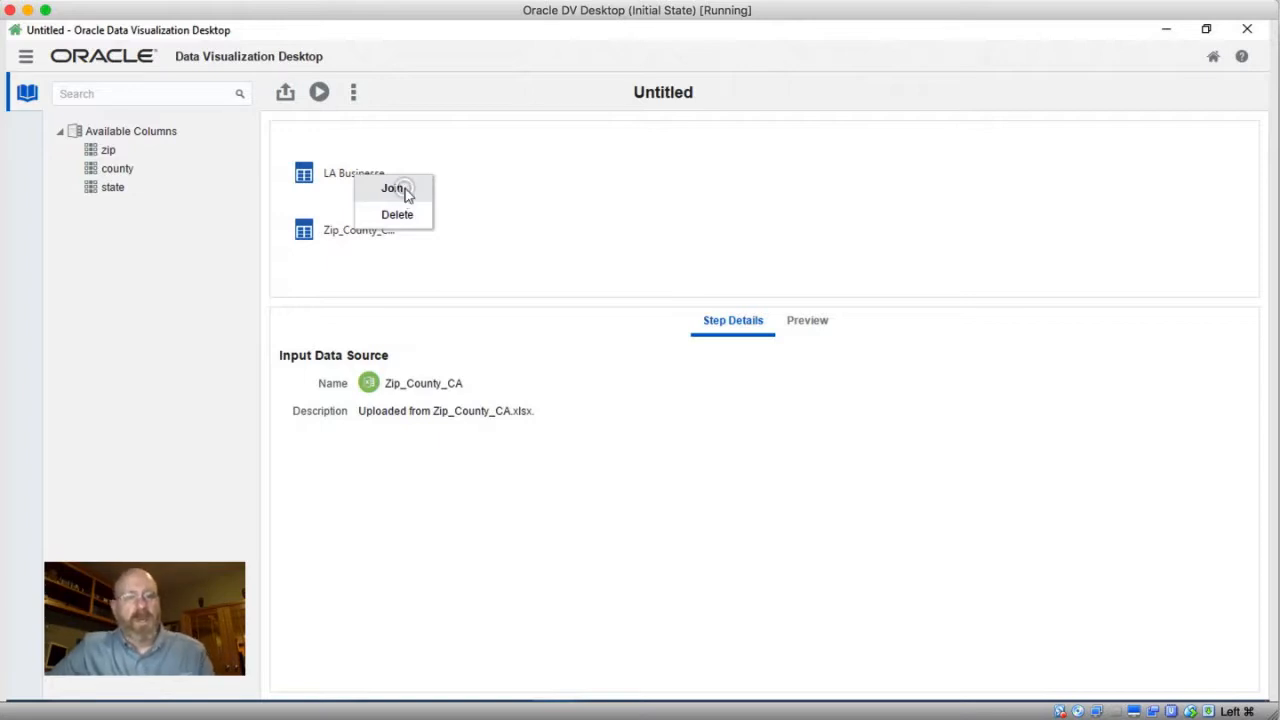
pyautogui.click(395, 189)
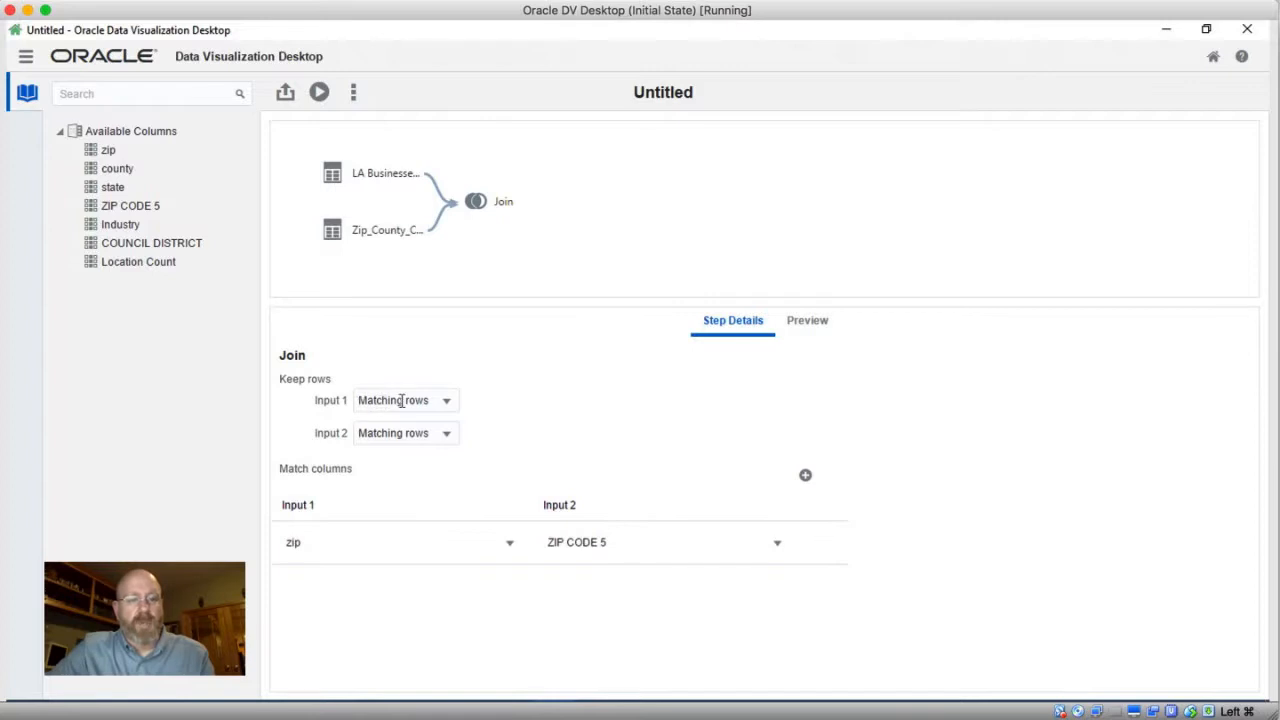
pyautogui.click(446, 404)
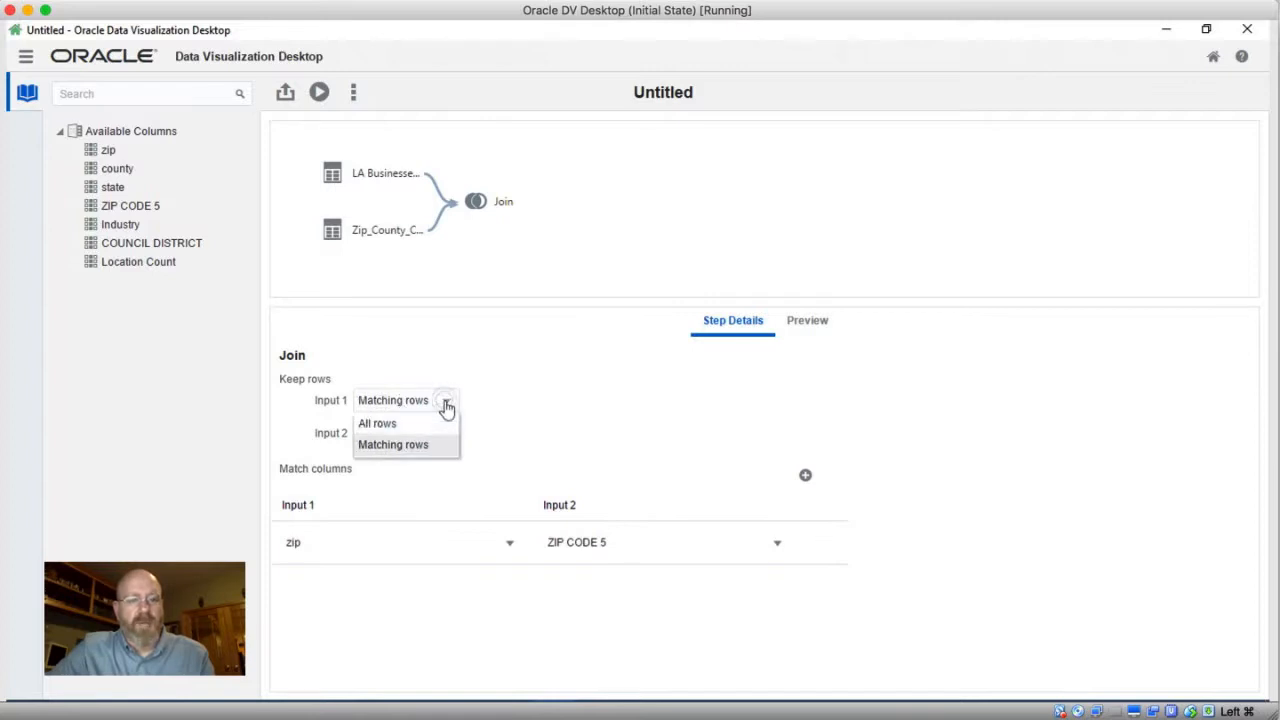
pyautogui.click(446, 404)
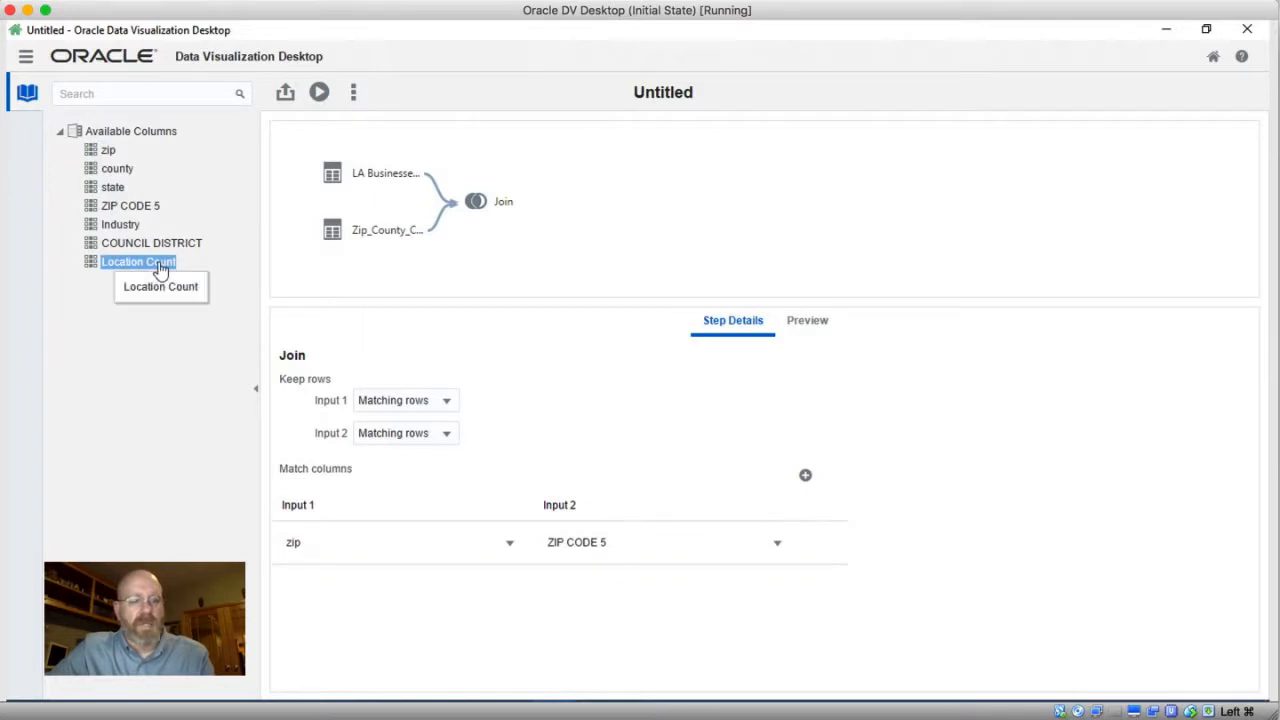
# Add a Select Columns step after the join and remove the zip column from the selection
pyautogui.rightClick(497, 205)
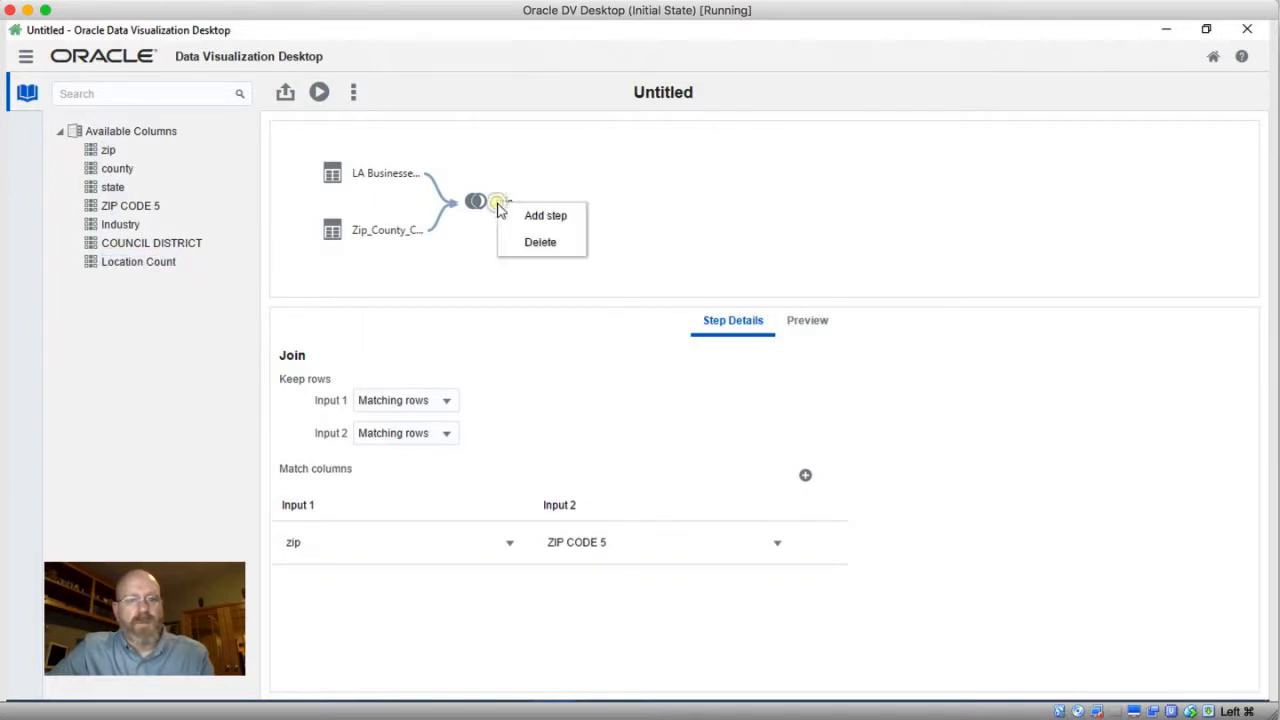
pyautogui.click(528, 217)
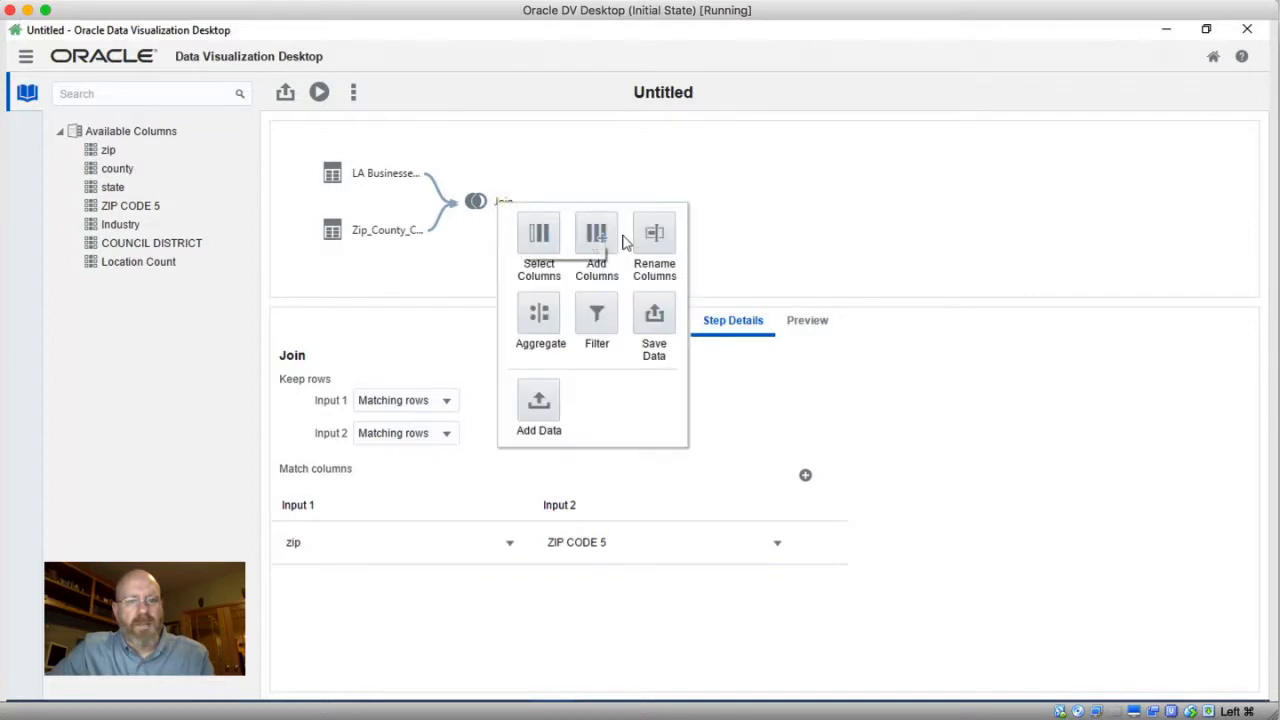
pyautogui.click(536, 240)
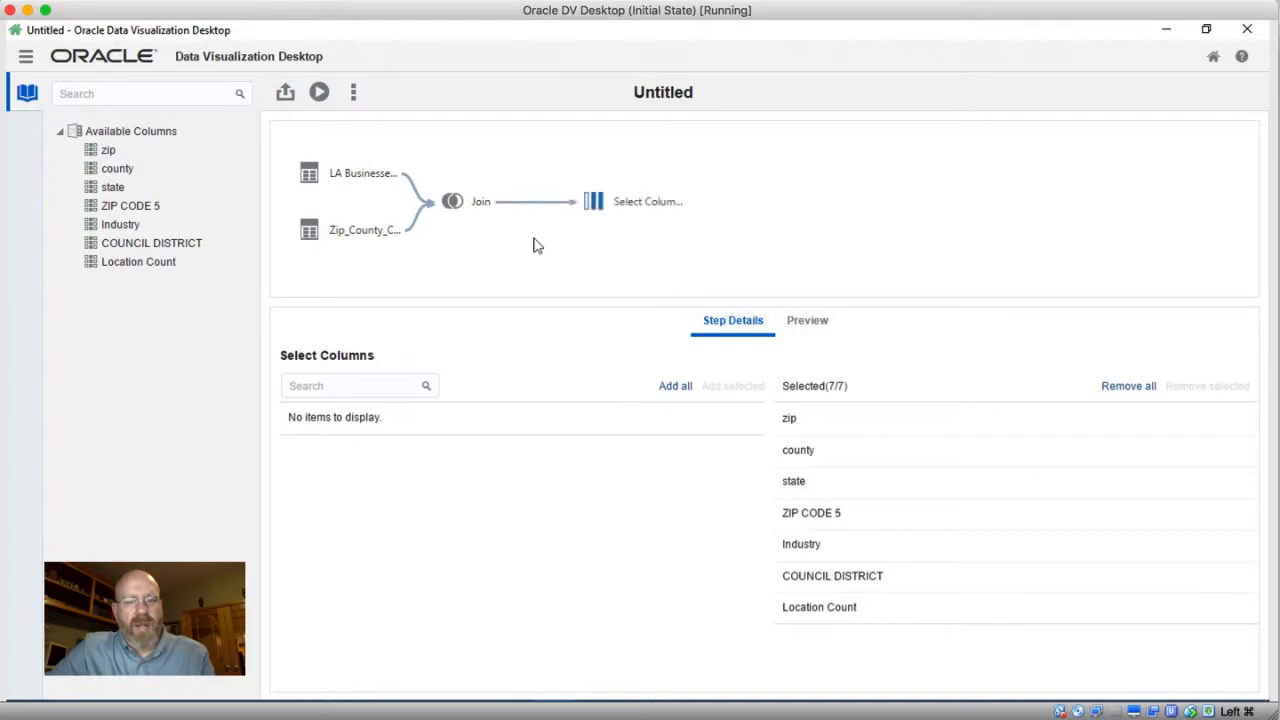
pyautogui.click(909, 423)
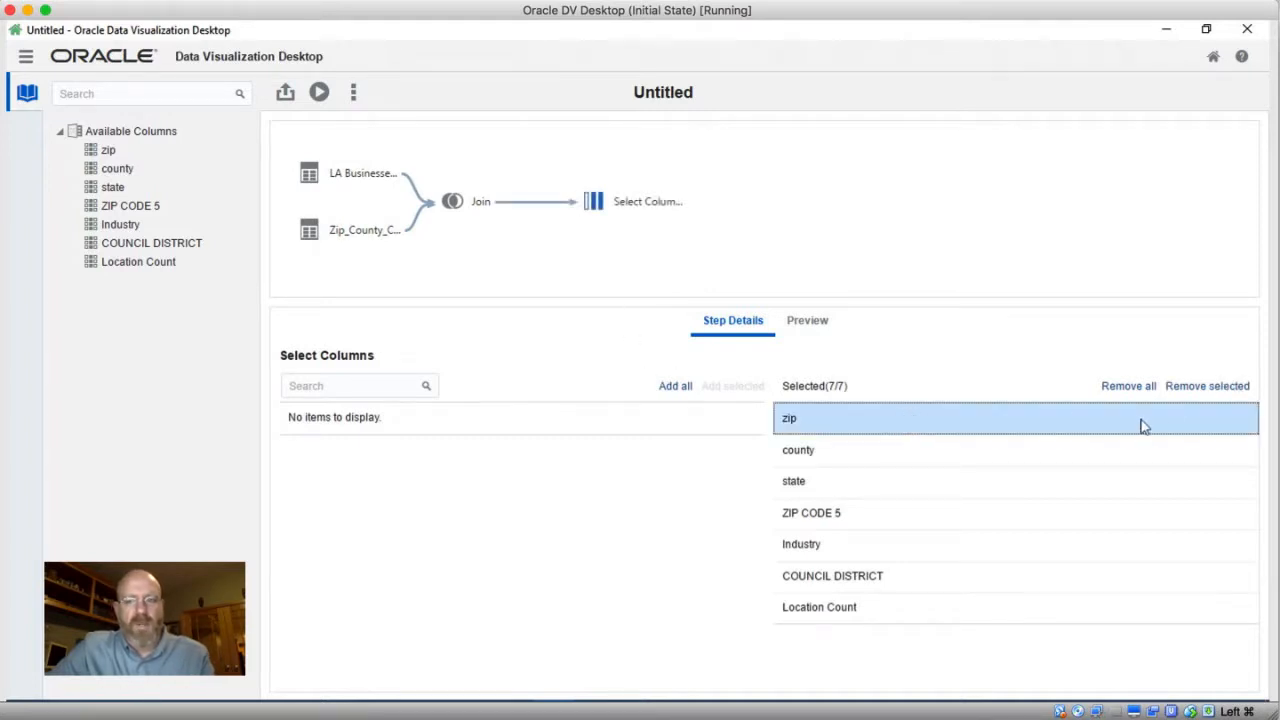
pyautogui.click(1199, 389)
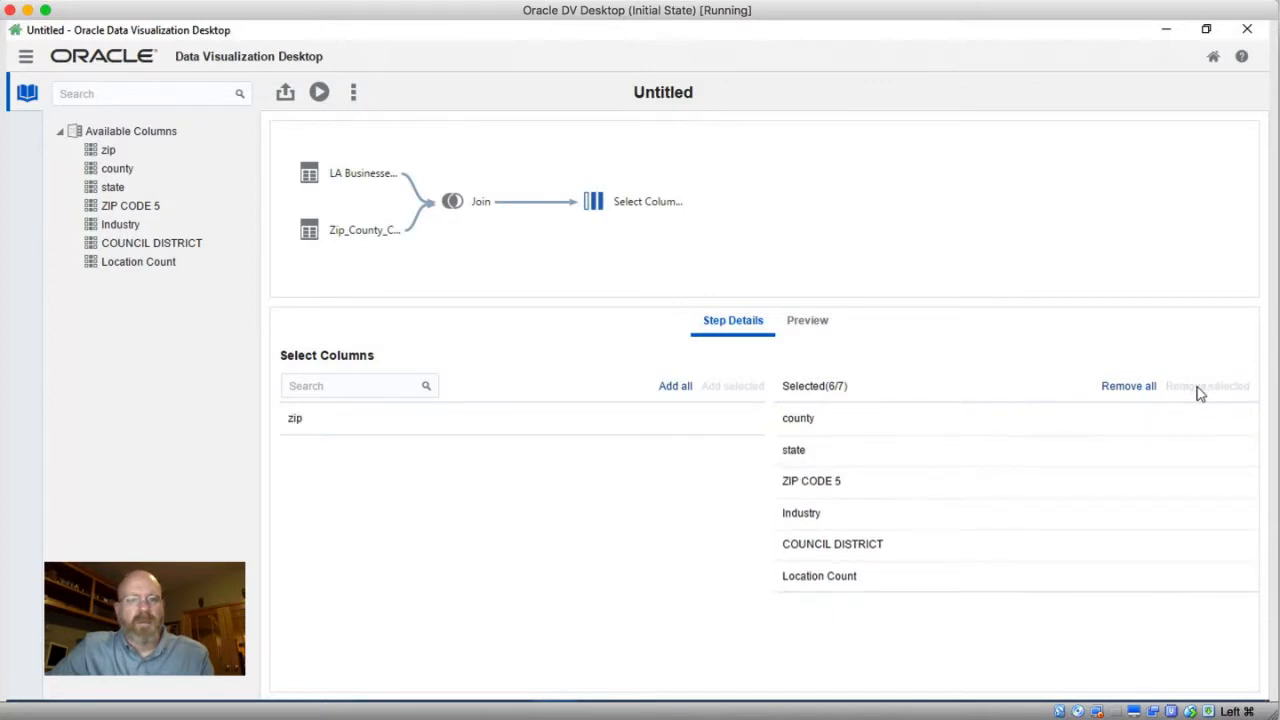
# Add a Rename Columns step after the column selection and rename county to County
pyautogui.rightClick(636, 205)
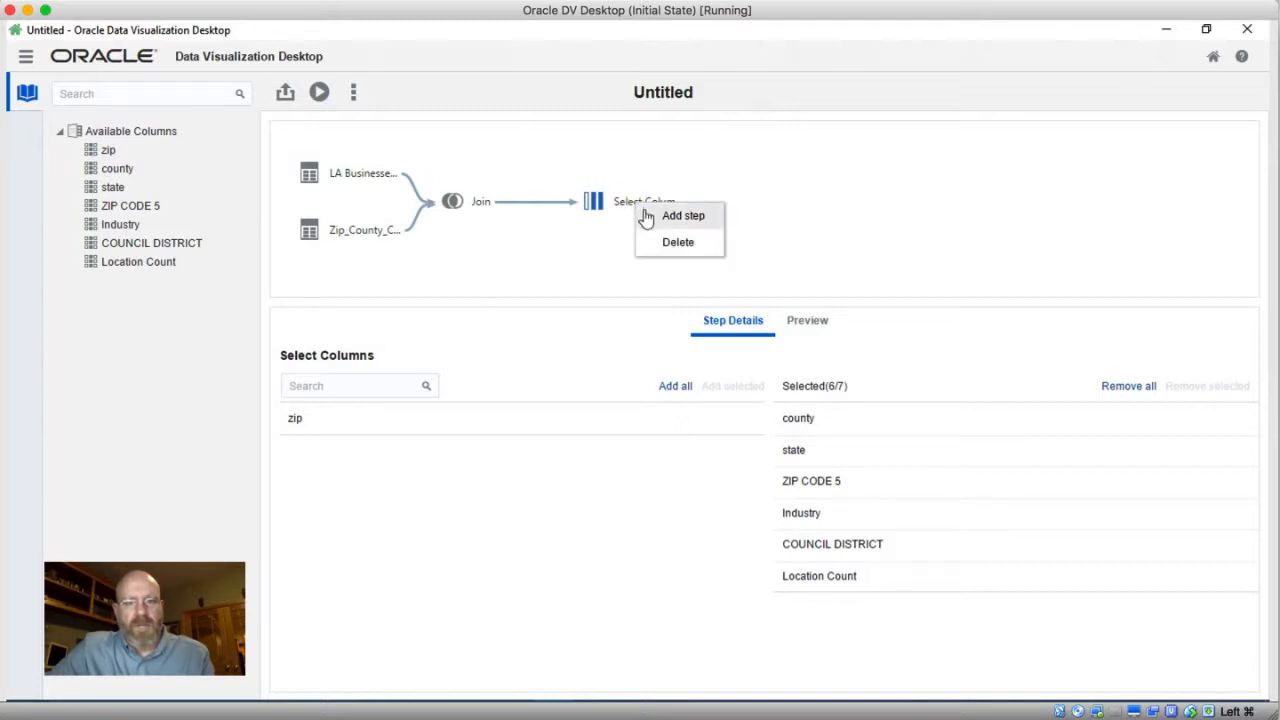
pyautogui.click(650, 217)
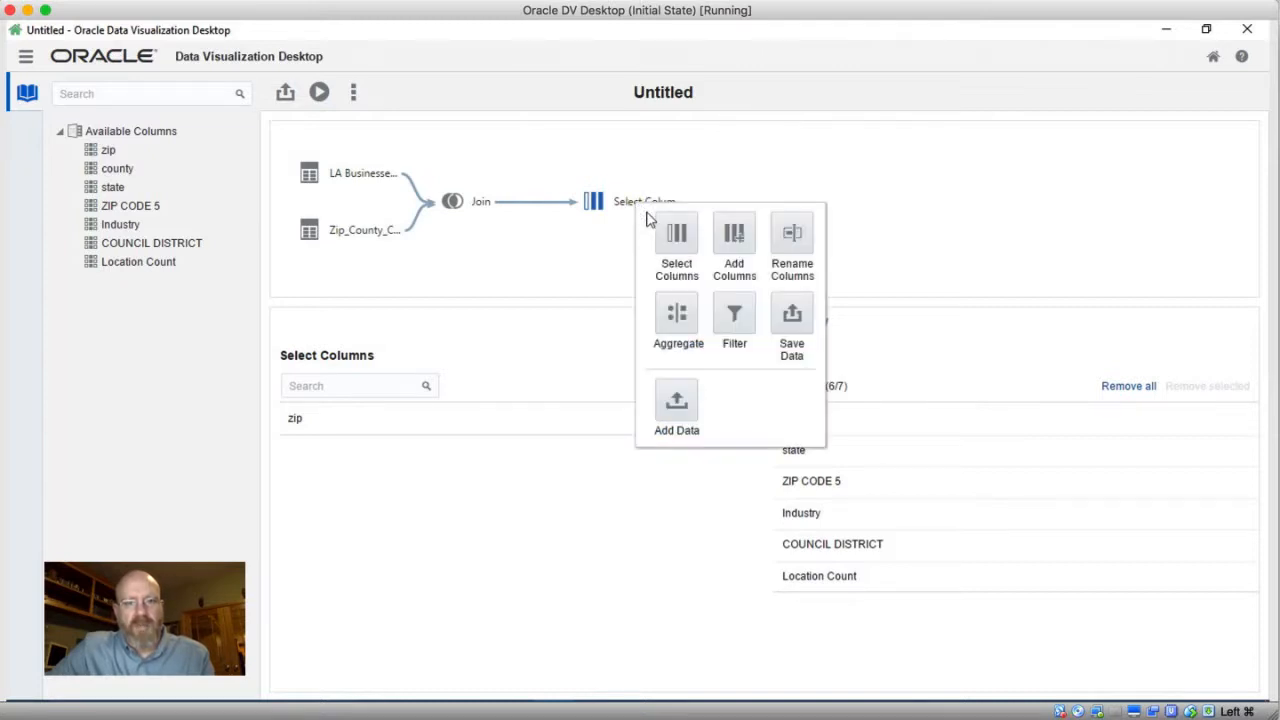
pyautogui.click(791, 245)
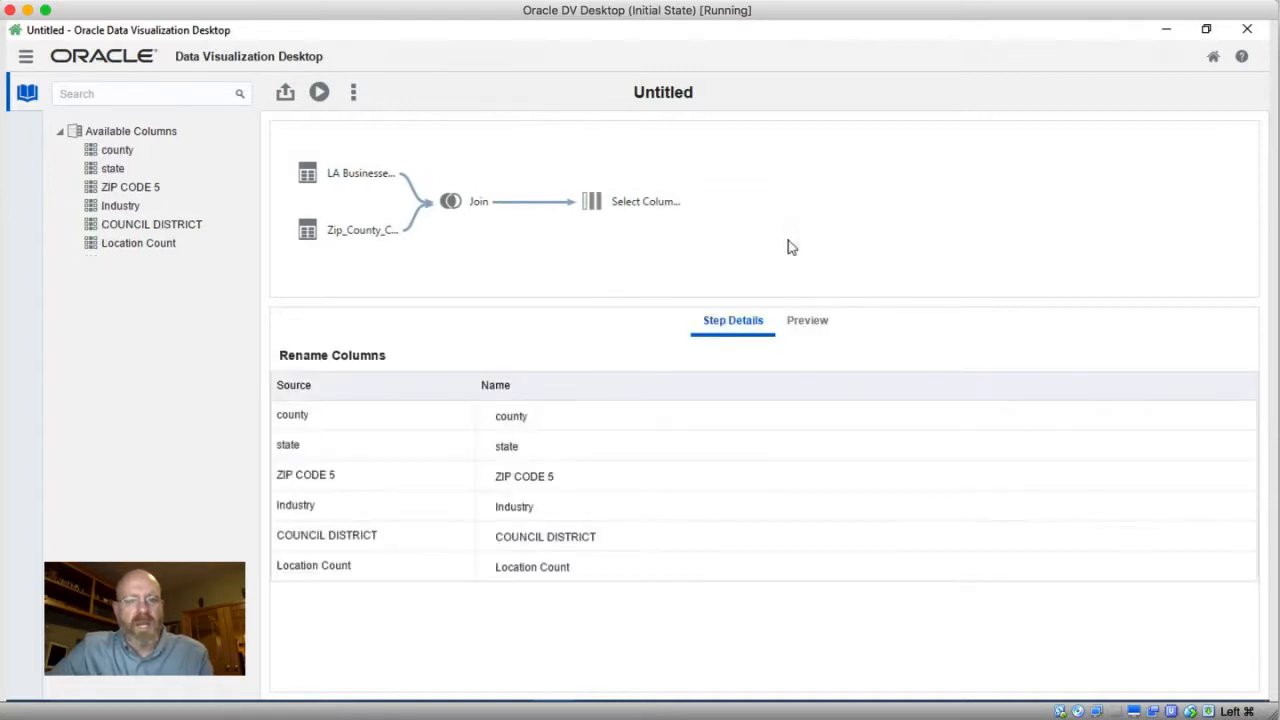
pyautogui.click(504, 420)
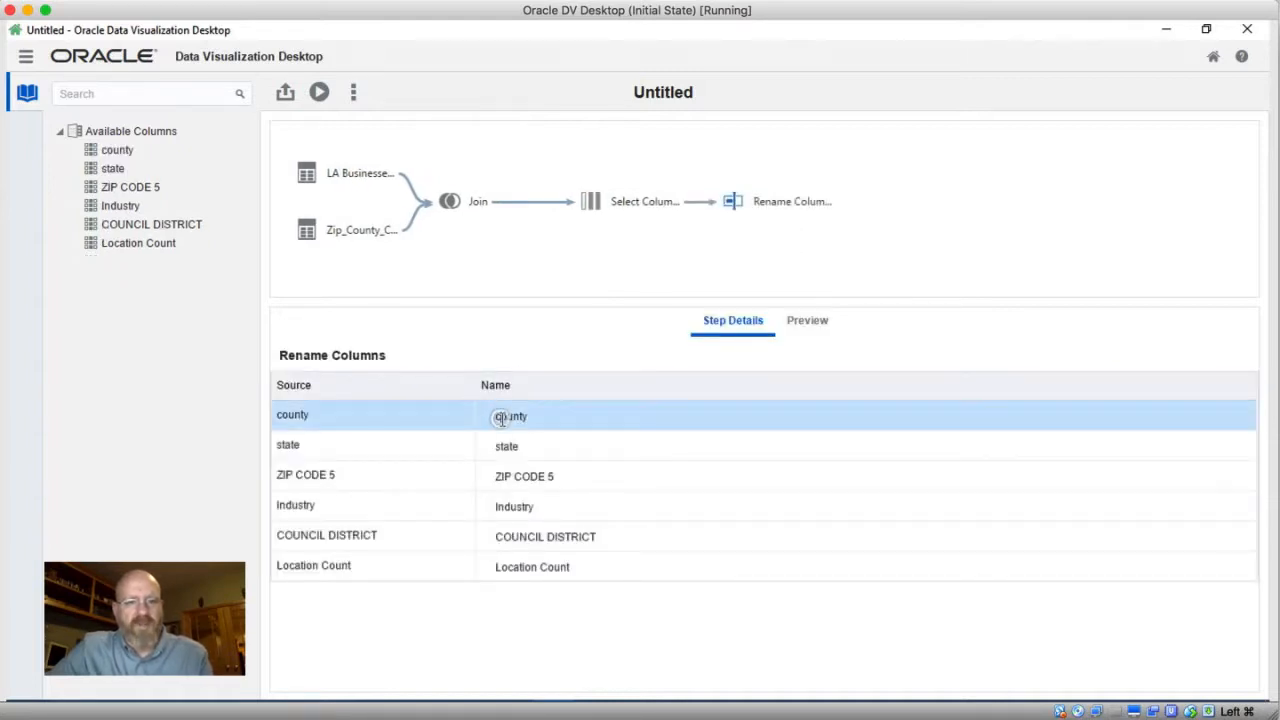
pyautogui.press('BackSpace')
pyautogui.write('C')
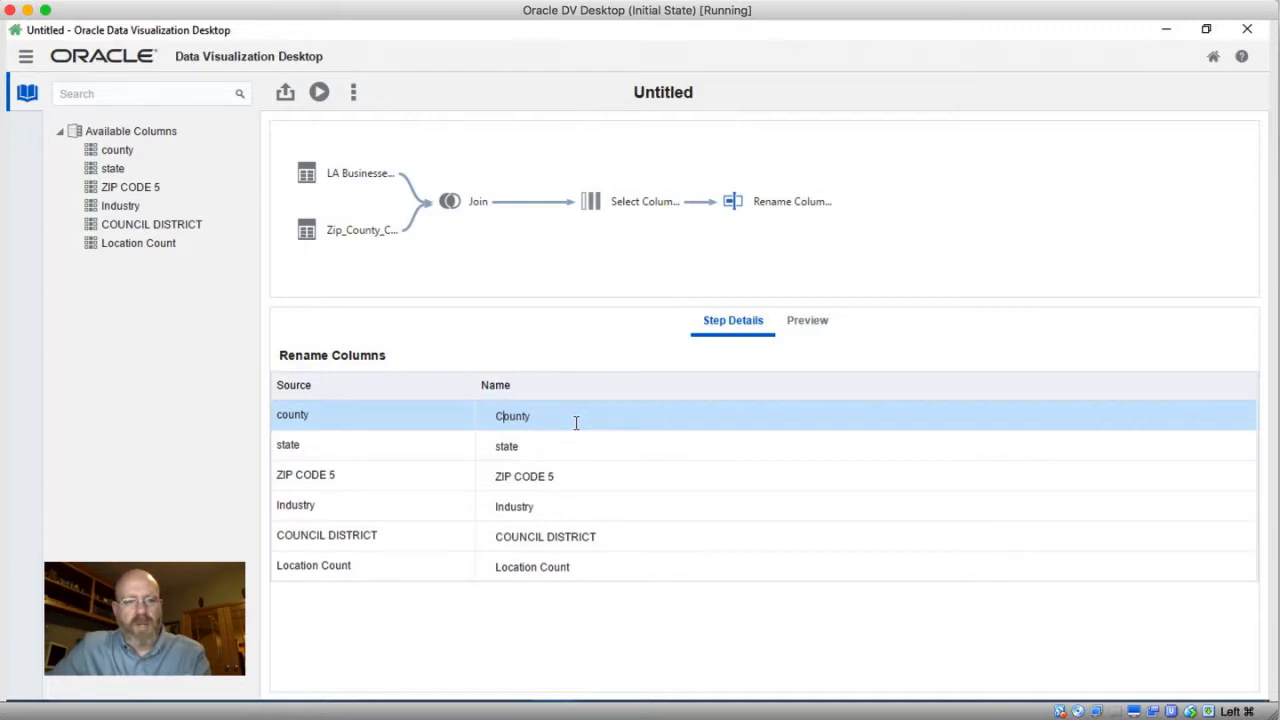
# Rename state to State, ZIP CODE 5 to Zip Code 5, and COUNCIL DISTRICT to Council District
pyautogui.click(502, 448)
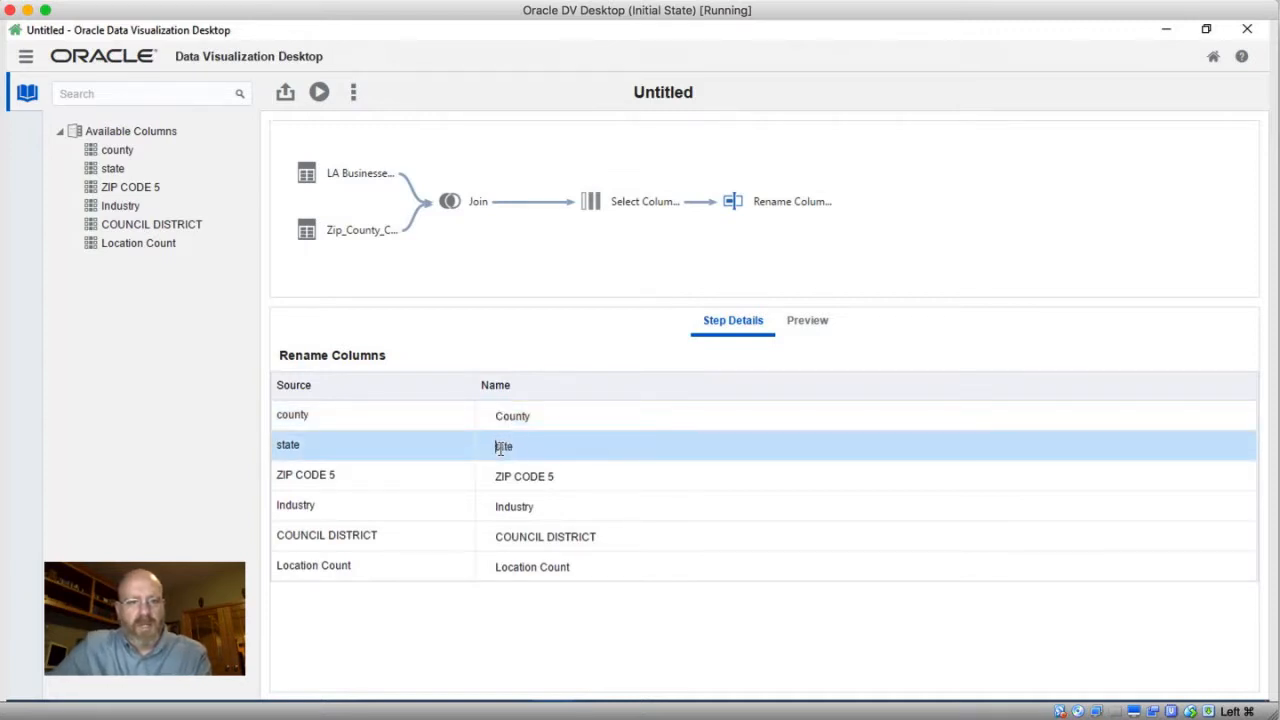
pyautogui.write('S')
pyautogui.click(503, 478)
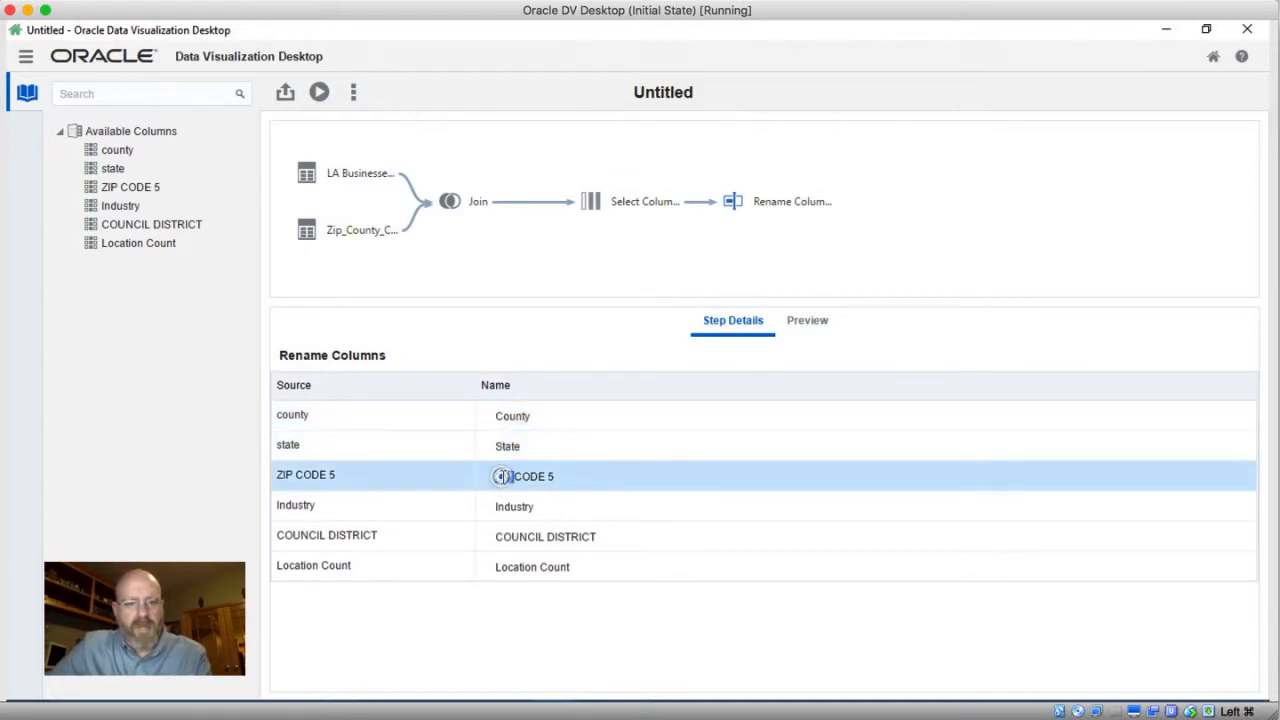
pyautogui.write('Zip')
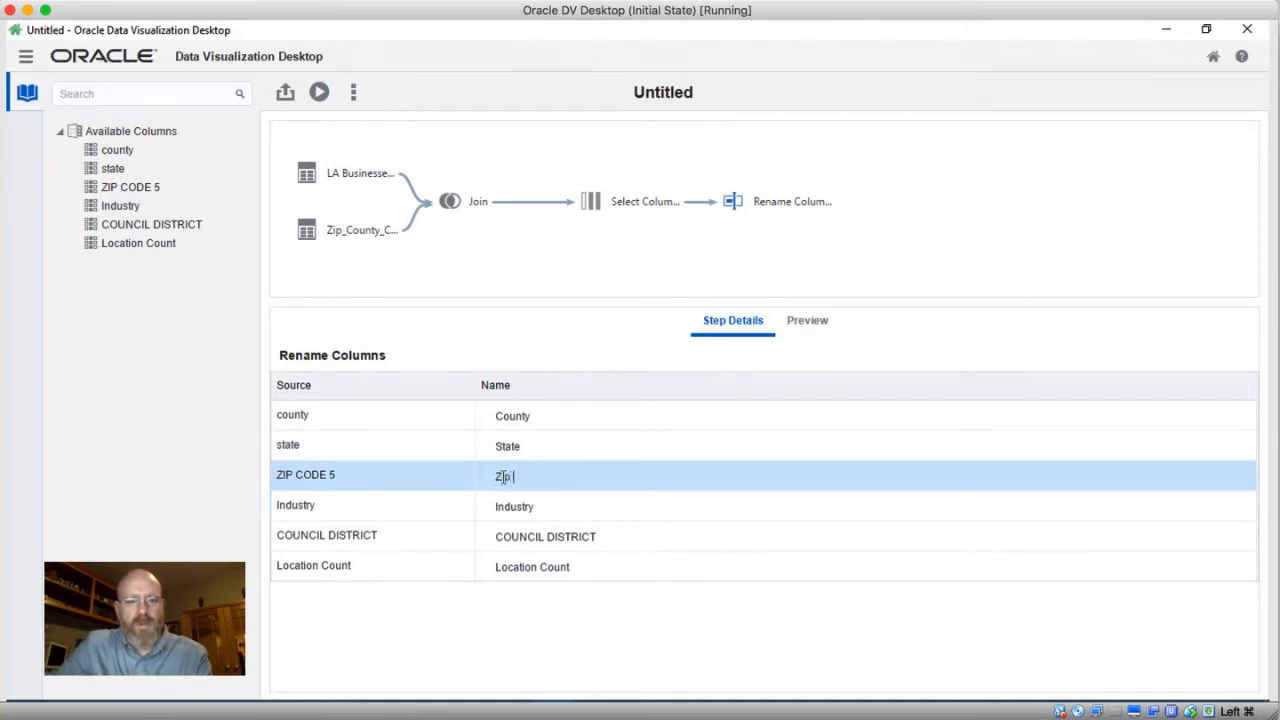
pyautogui.write(' Code 5')
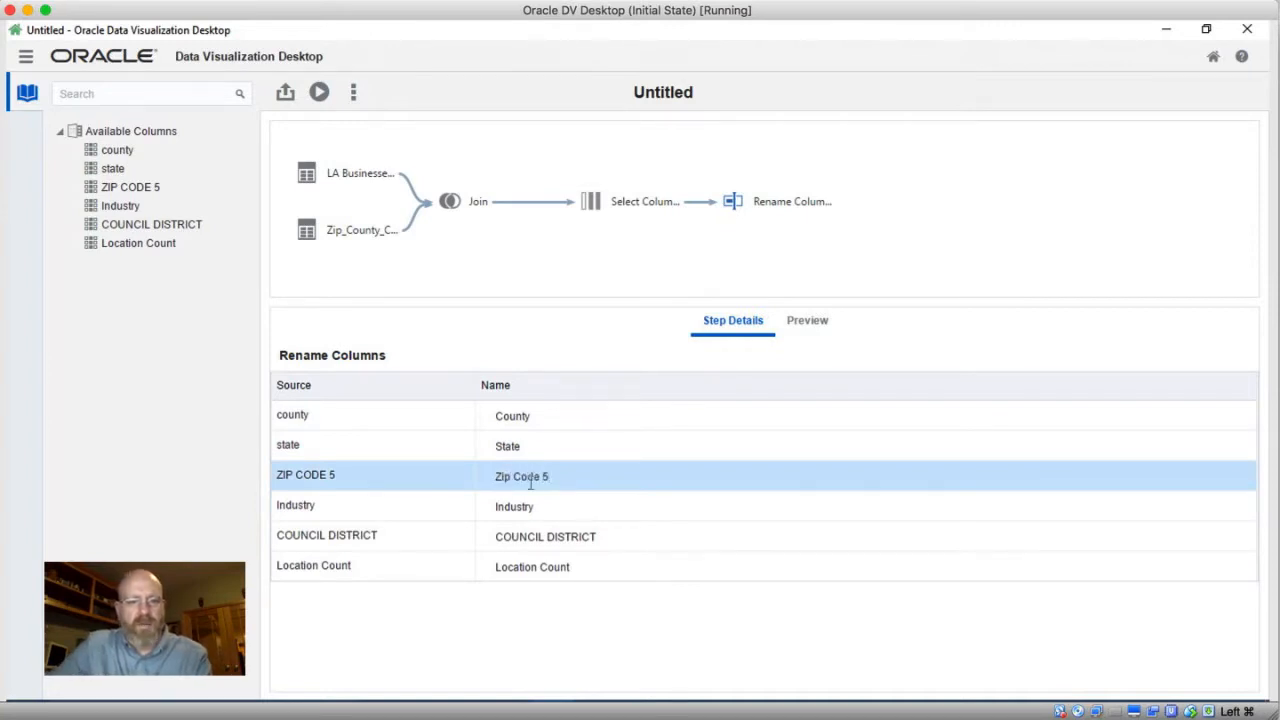
pyautogui.click(530, 537)
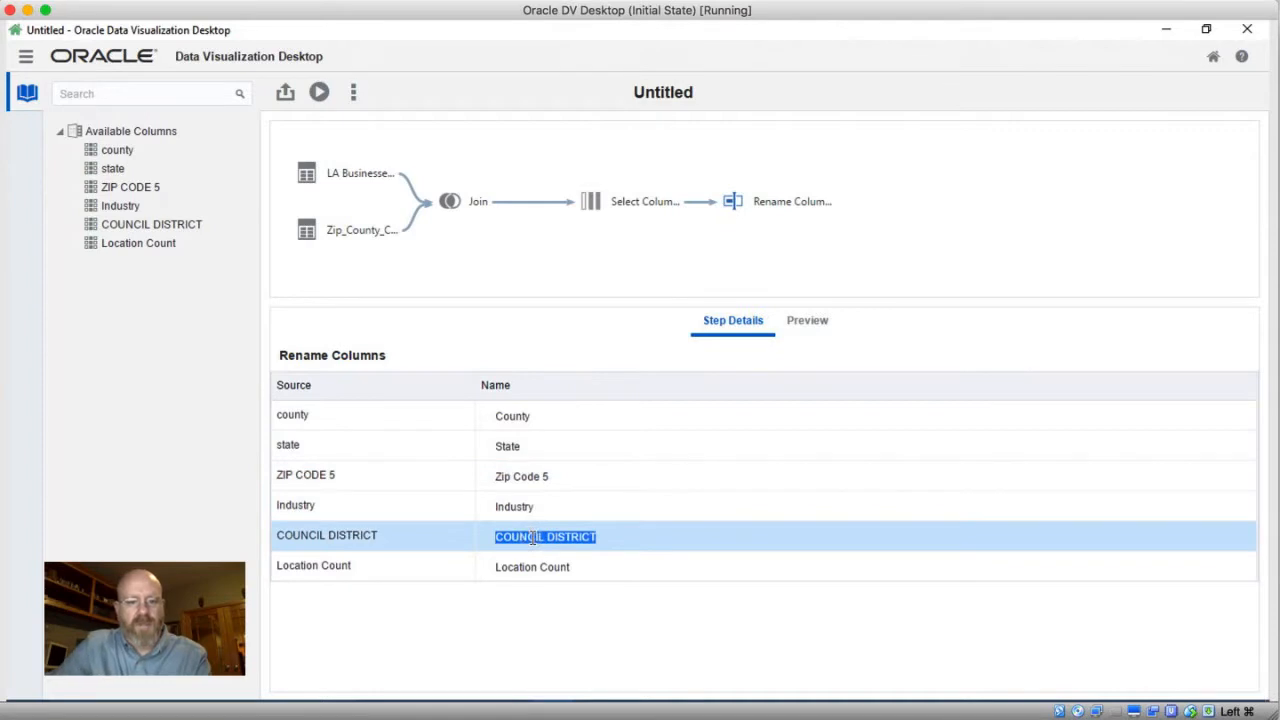
pyautogui.write('Council District')
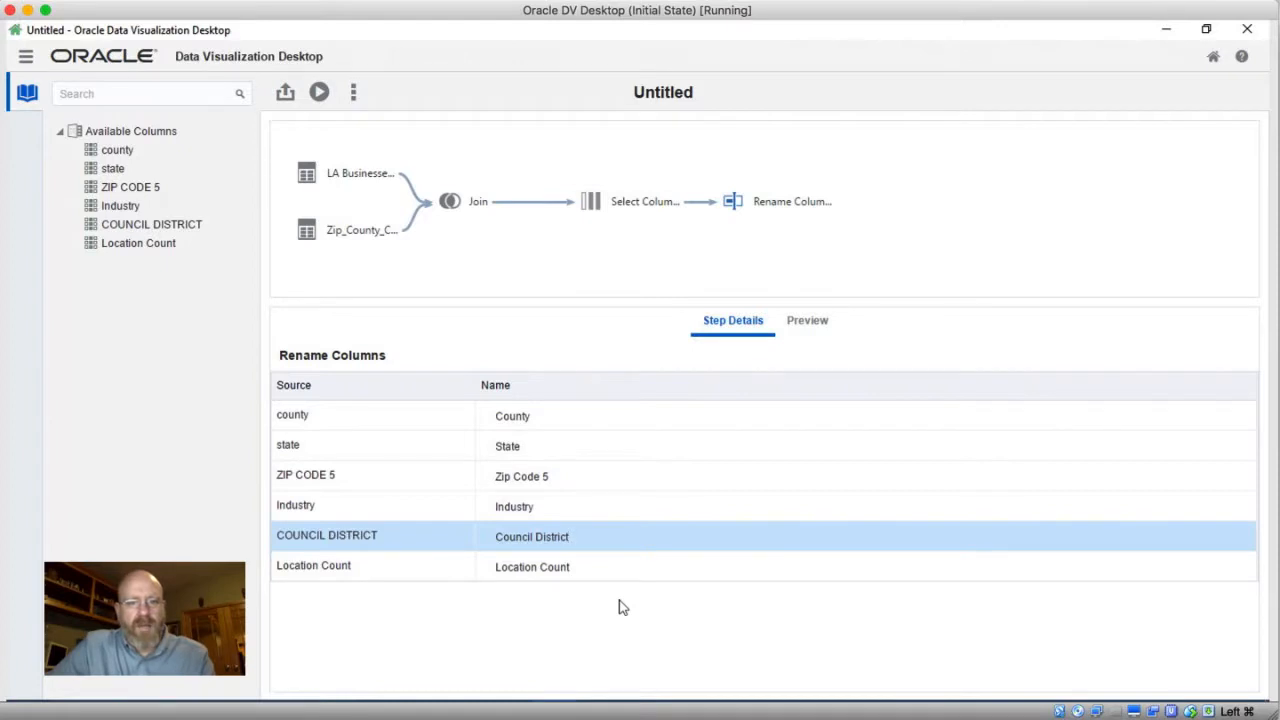
# Add a Save Data step after the Rename Columns step
pyautogui.click(804, 198)
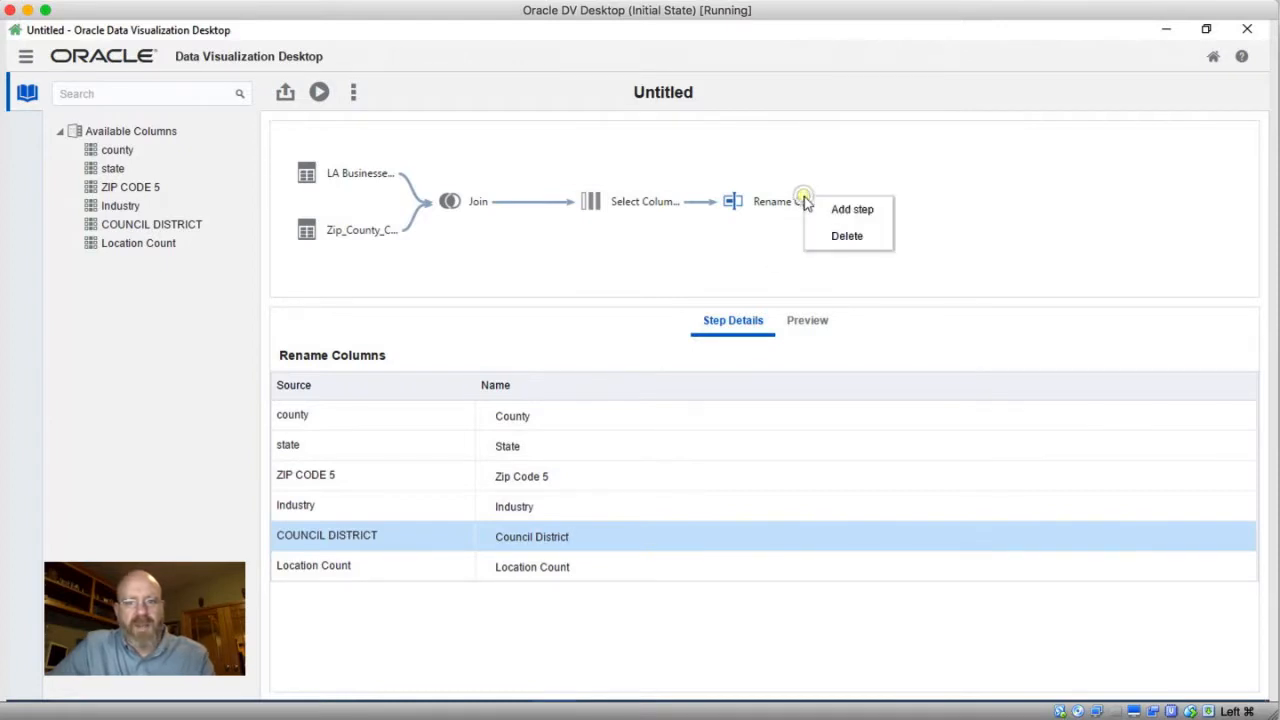
pyautogui.click(834, 209)
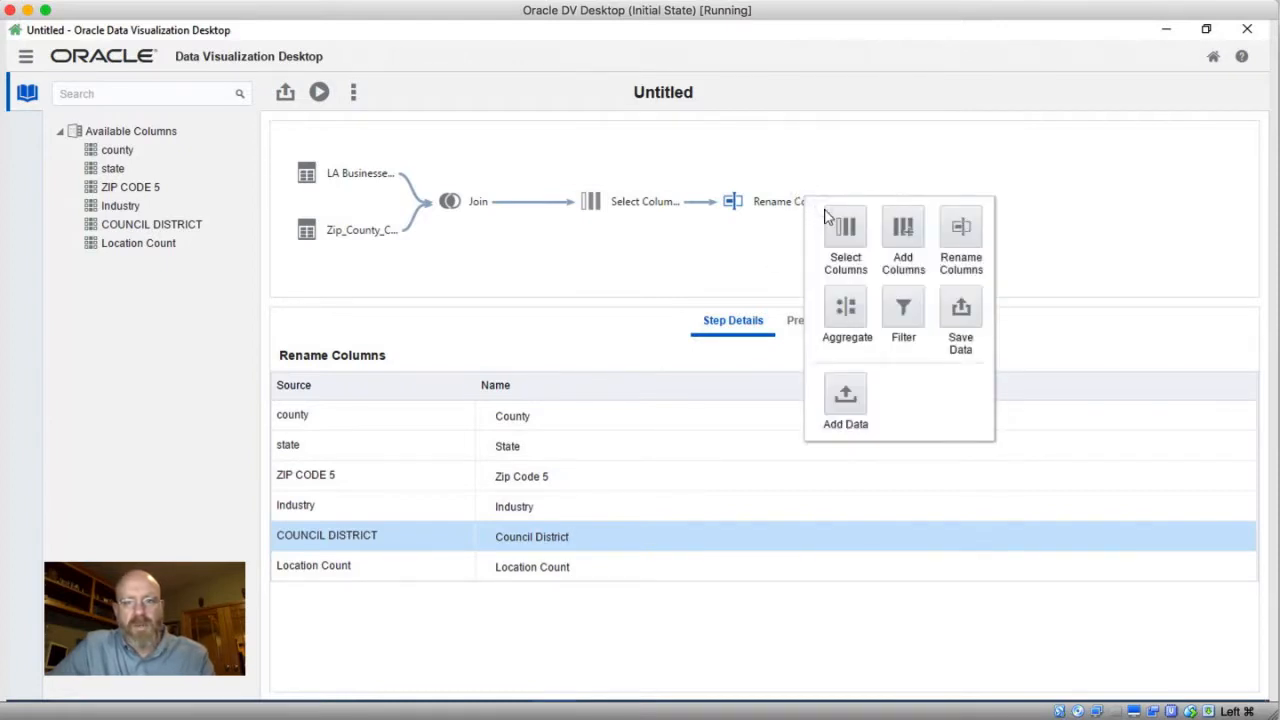
pyautogui.click(959, 318)
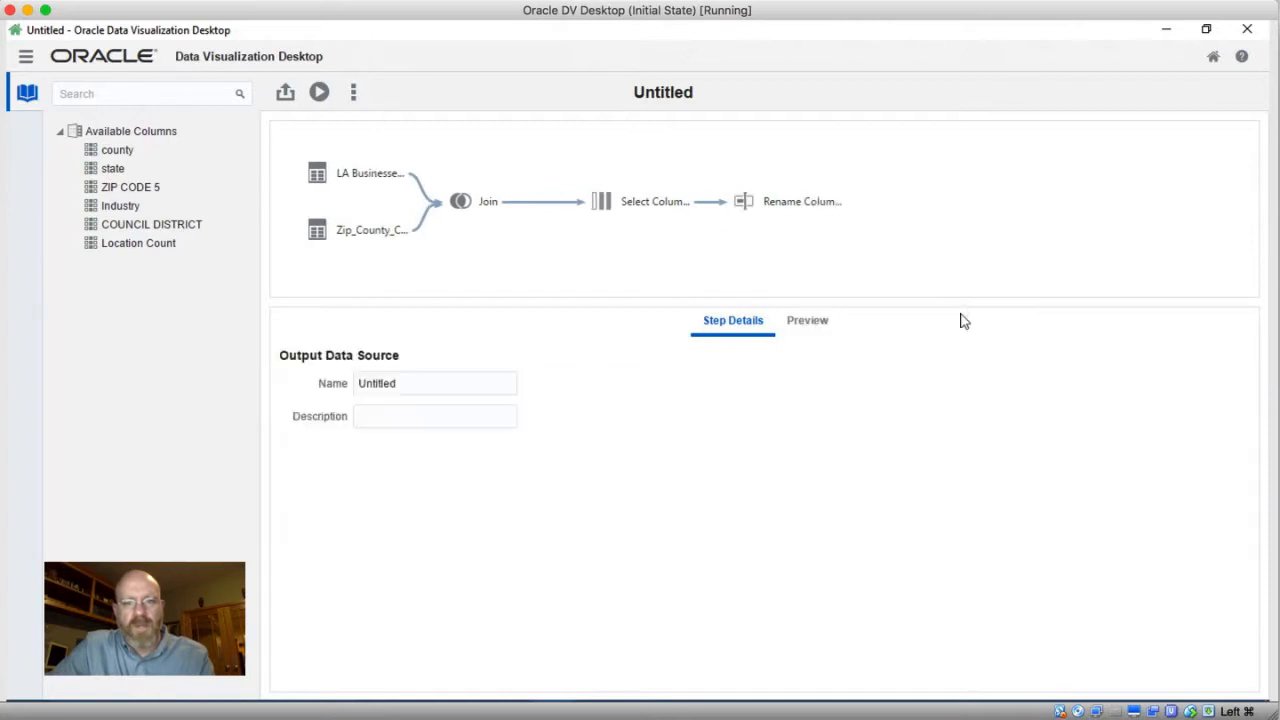
# Name the output data source LA Business with County
pyautogui.click(410, 382)
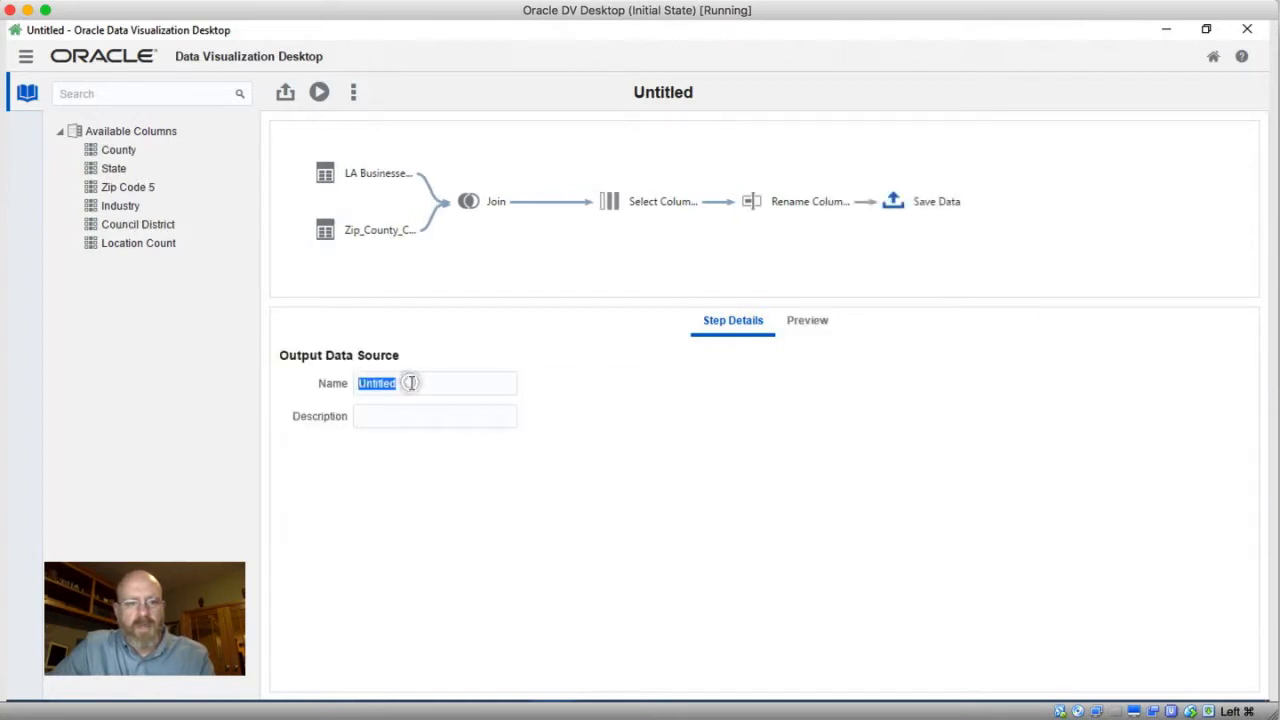
pyautogui.write('LA')
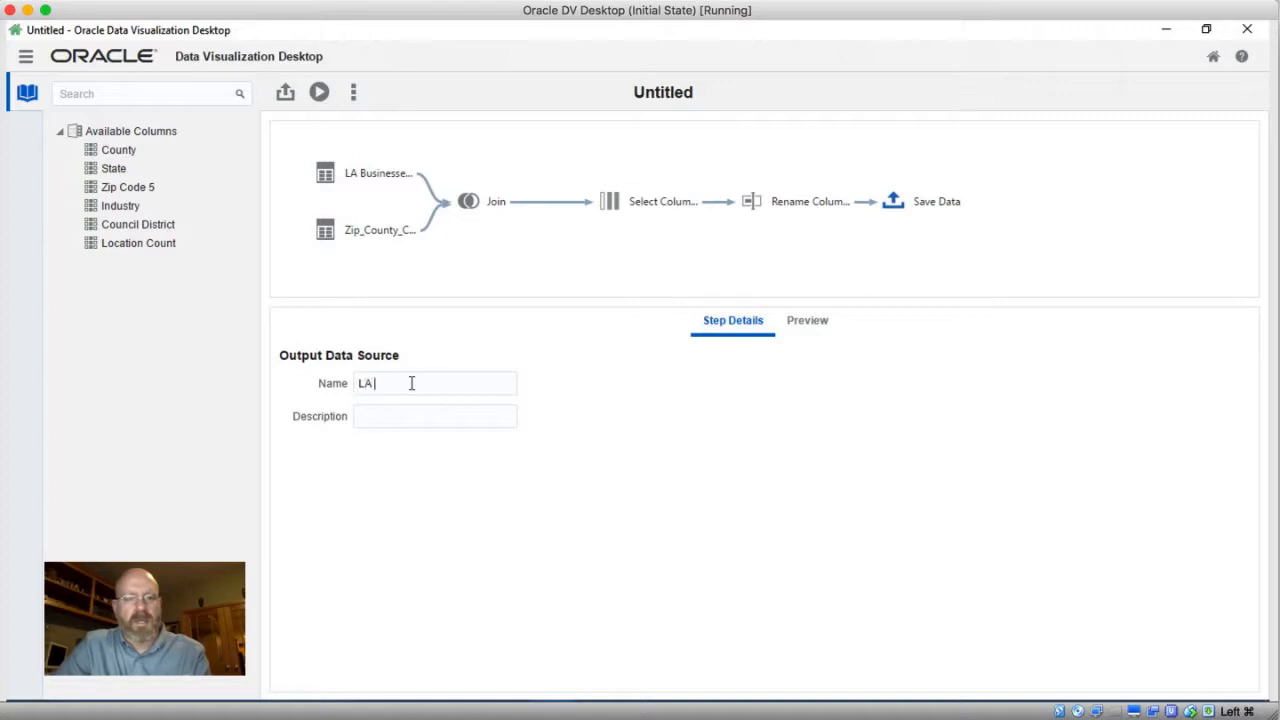
pyautogui.write(' Bus')
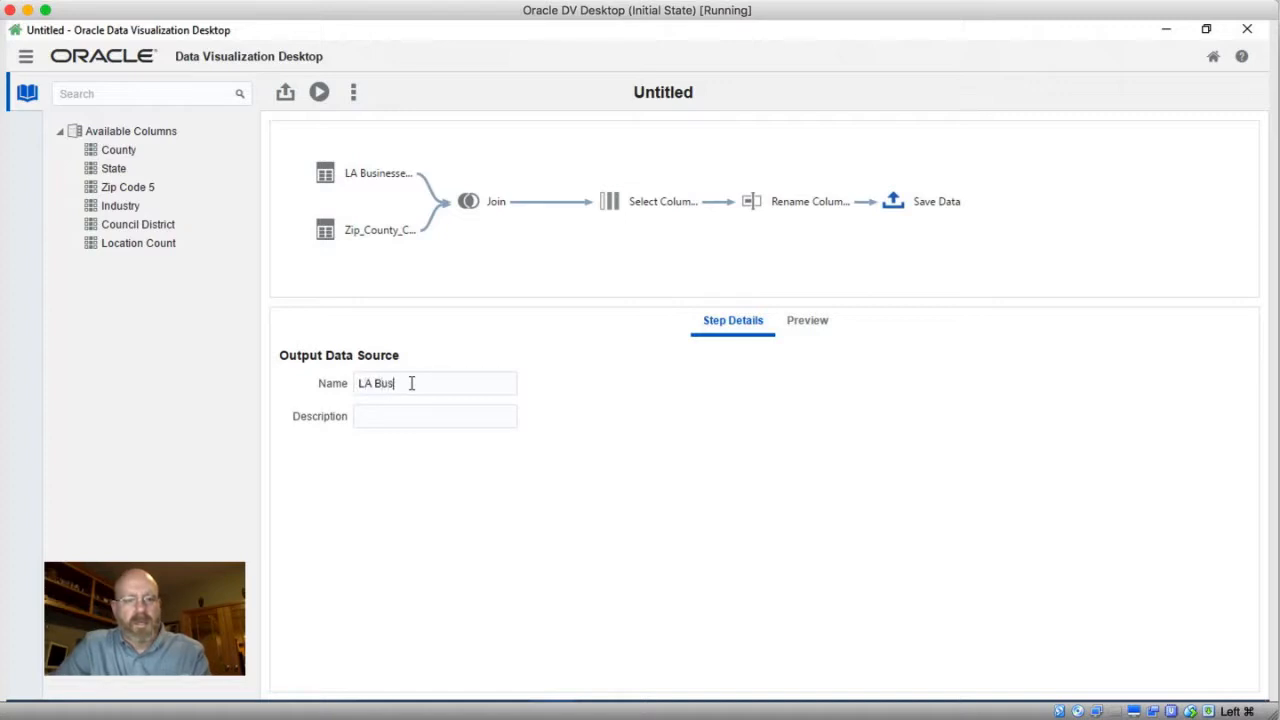
pyautogui.write('iness wi')
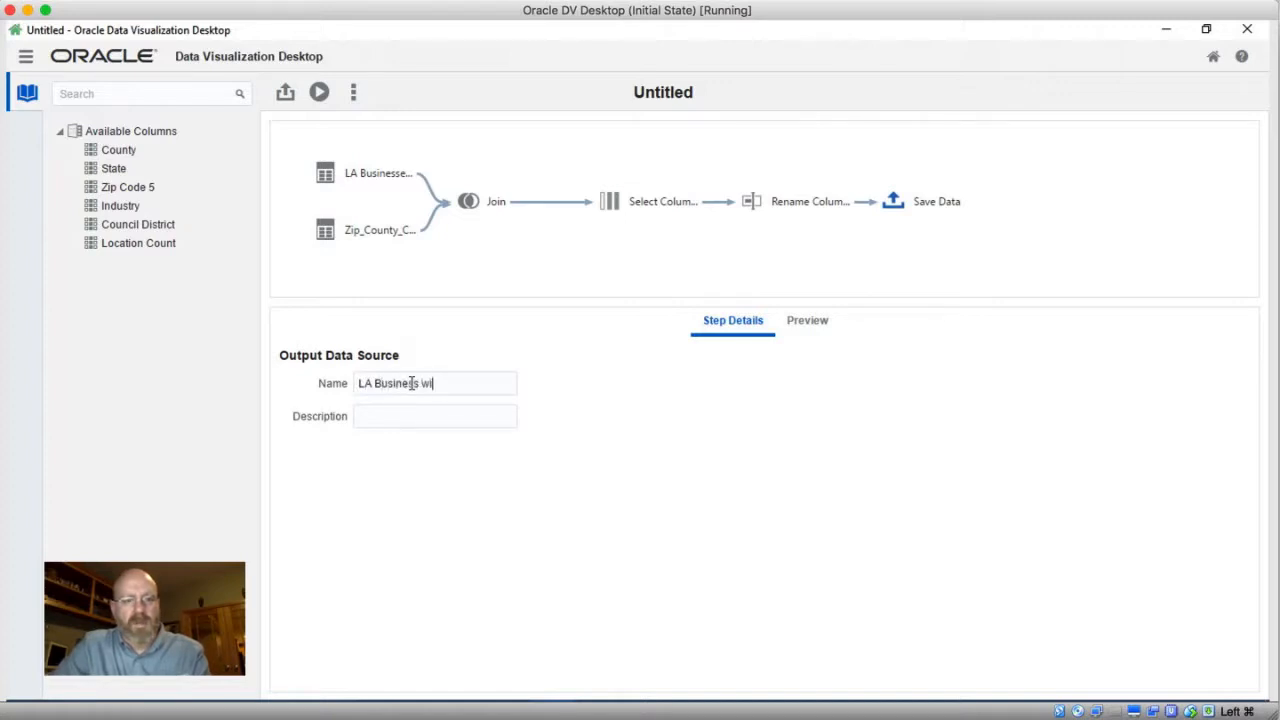
pyautogui.write('th County')
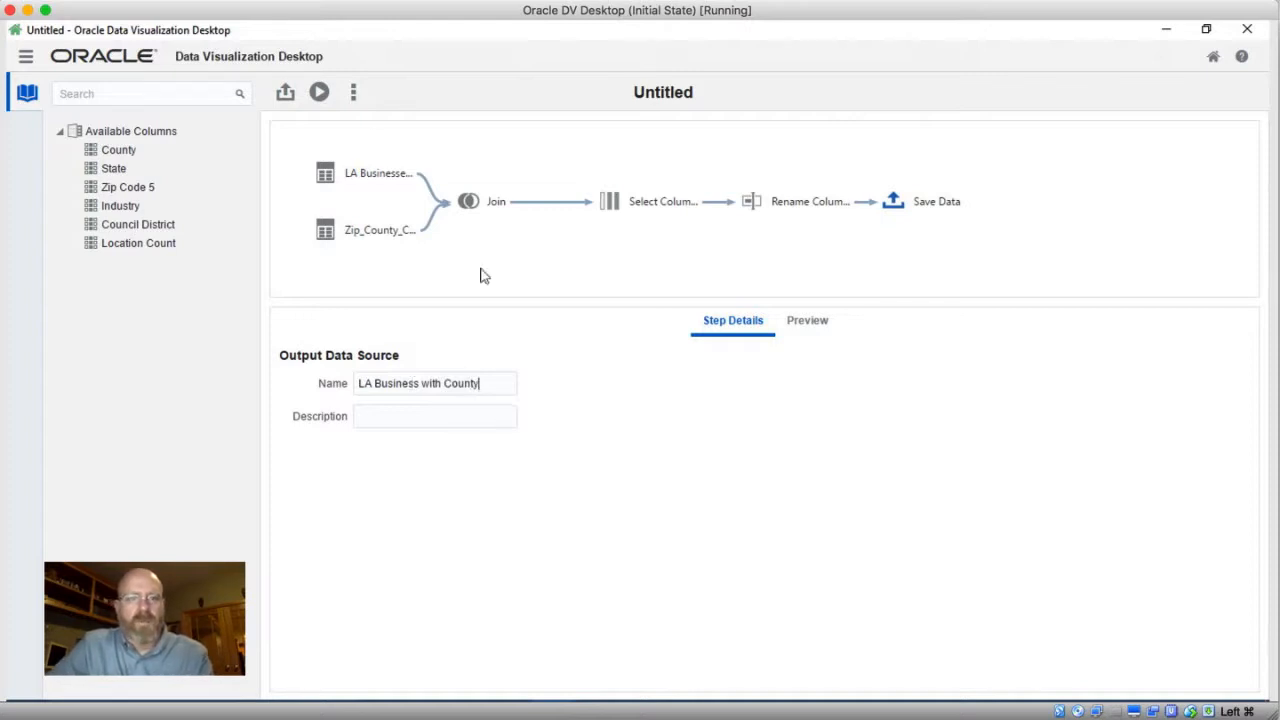
# Run the data flow and return to the home page
pyautogui.click(319, 94)
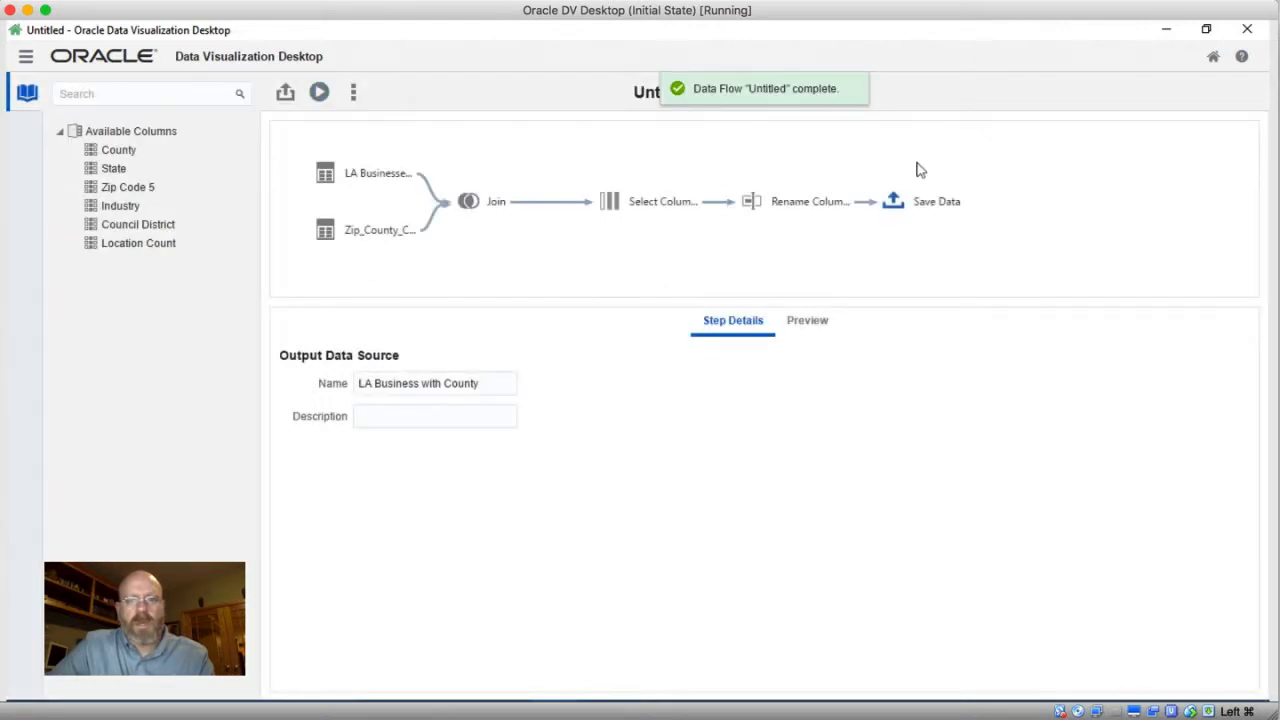
pyautogui.click(1213, 56)
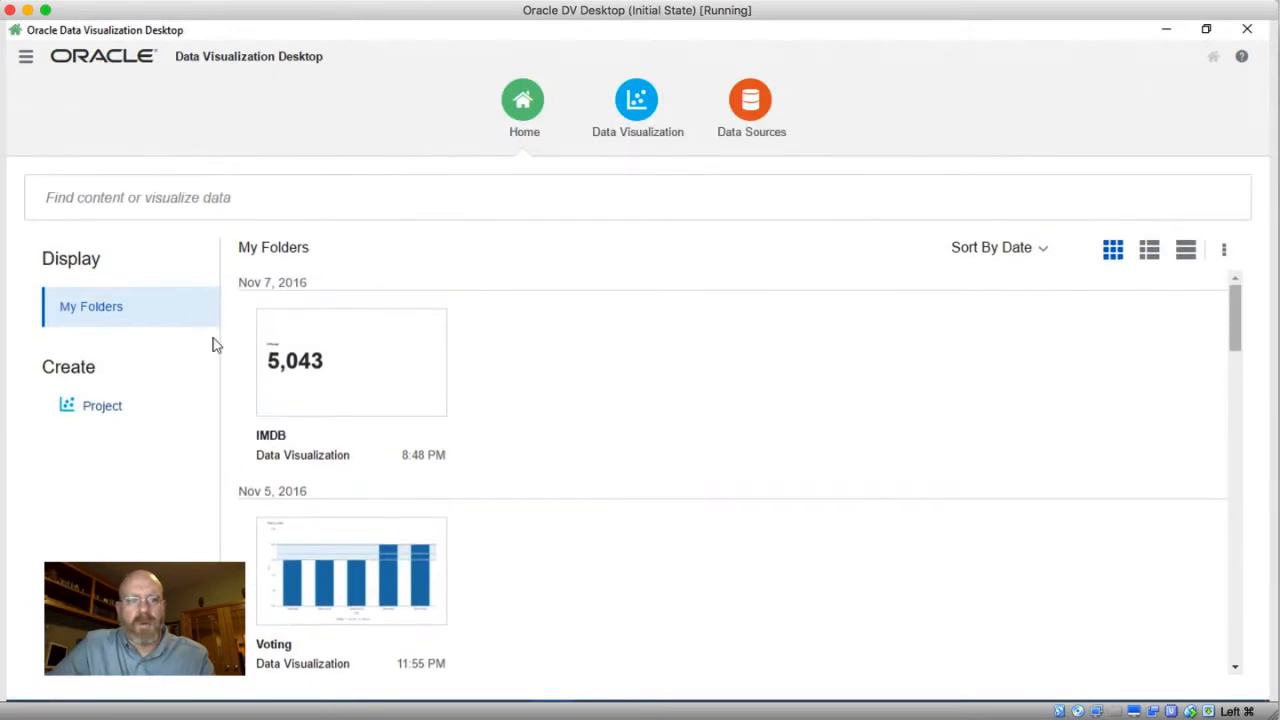
# Create a new project using the LA Business with County data source
pyautogui.click(101, 407)
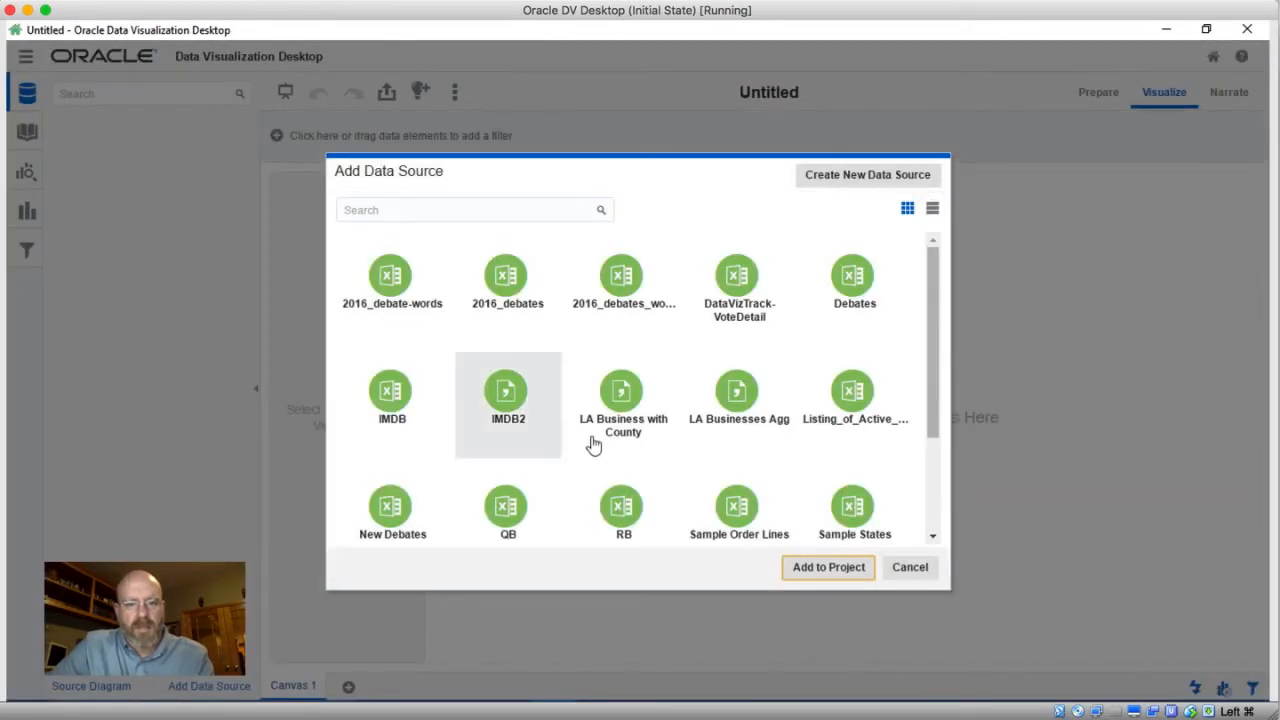
pyautogui.click(622, 395)
pyautogui.click(818, 568)
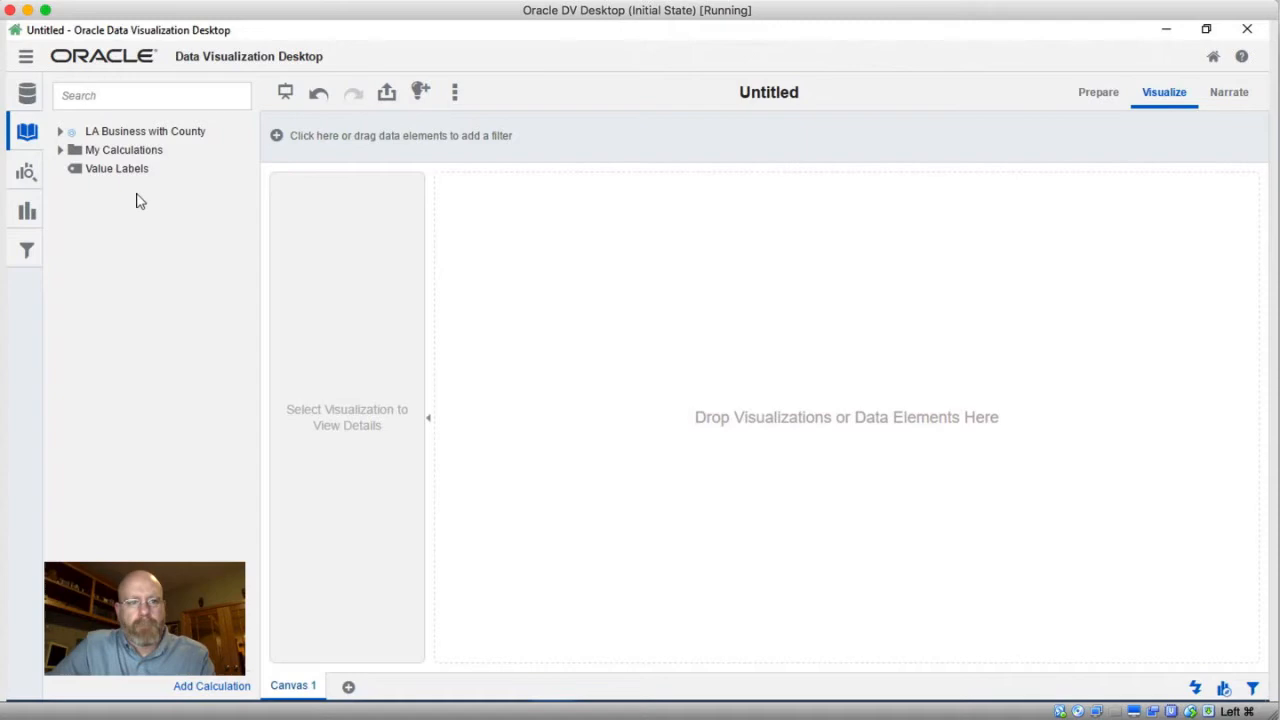
# Expand the LA Business with County data source and inspect its columns
pyautogui.click(117, 174)
pyautogui.click(150, 187)
pyautogui.click(119, 153)
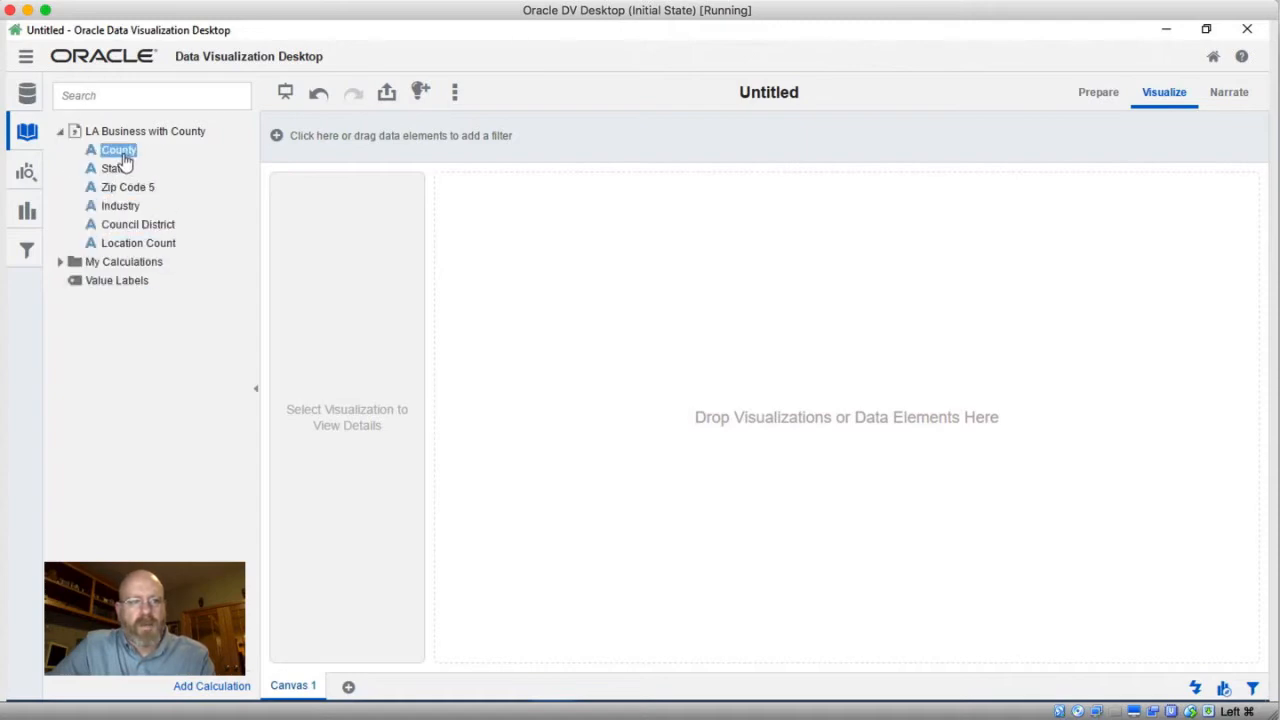
pyautogui.click(128, 187)
pyautogui.click(129, 208)
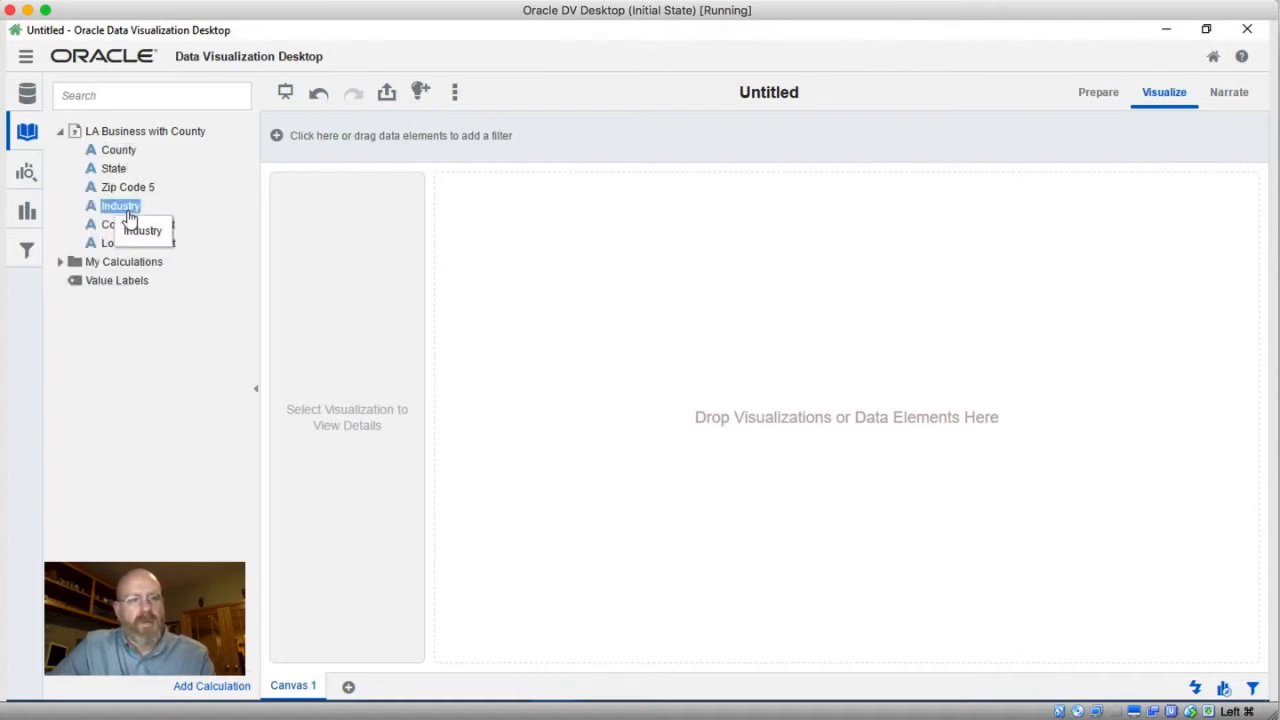
pyautogui.click(140, 226)
pyautogui.click(160, 245)
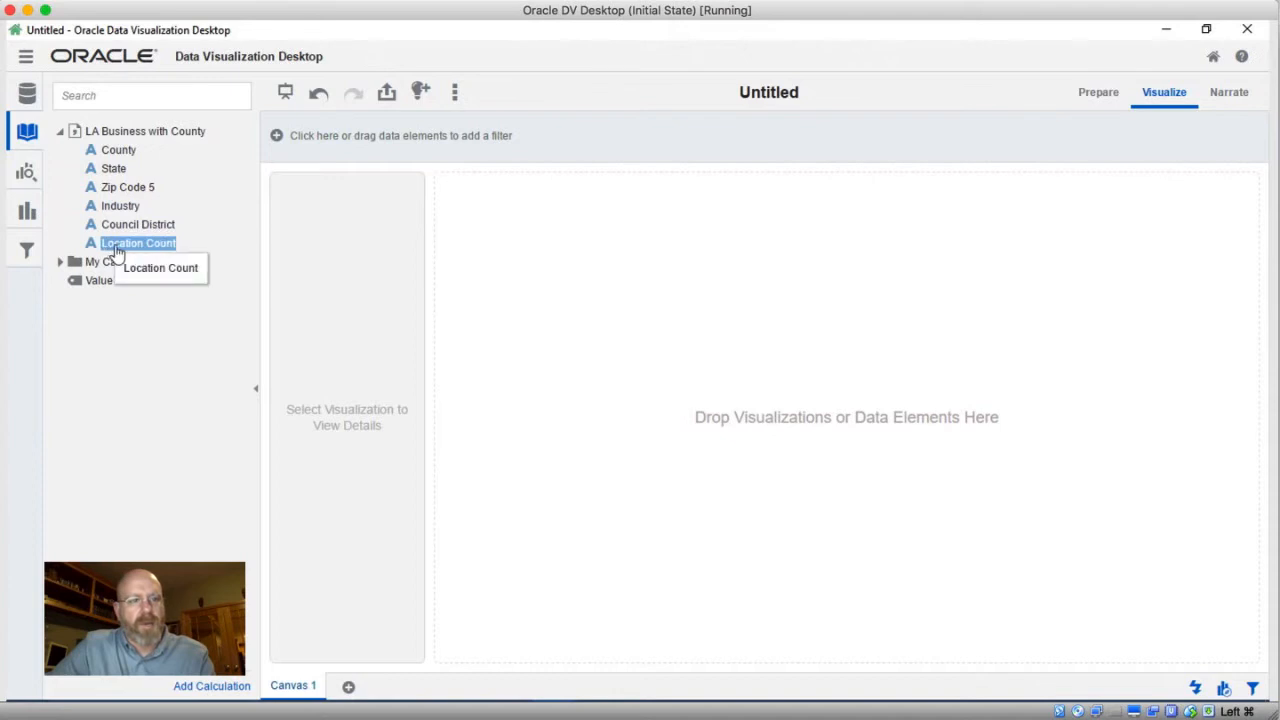
pyautogui.click(118, 168)
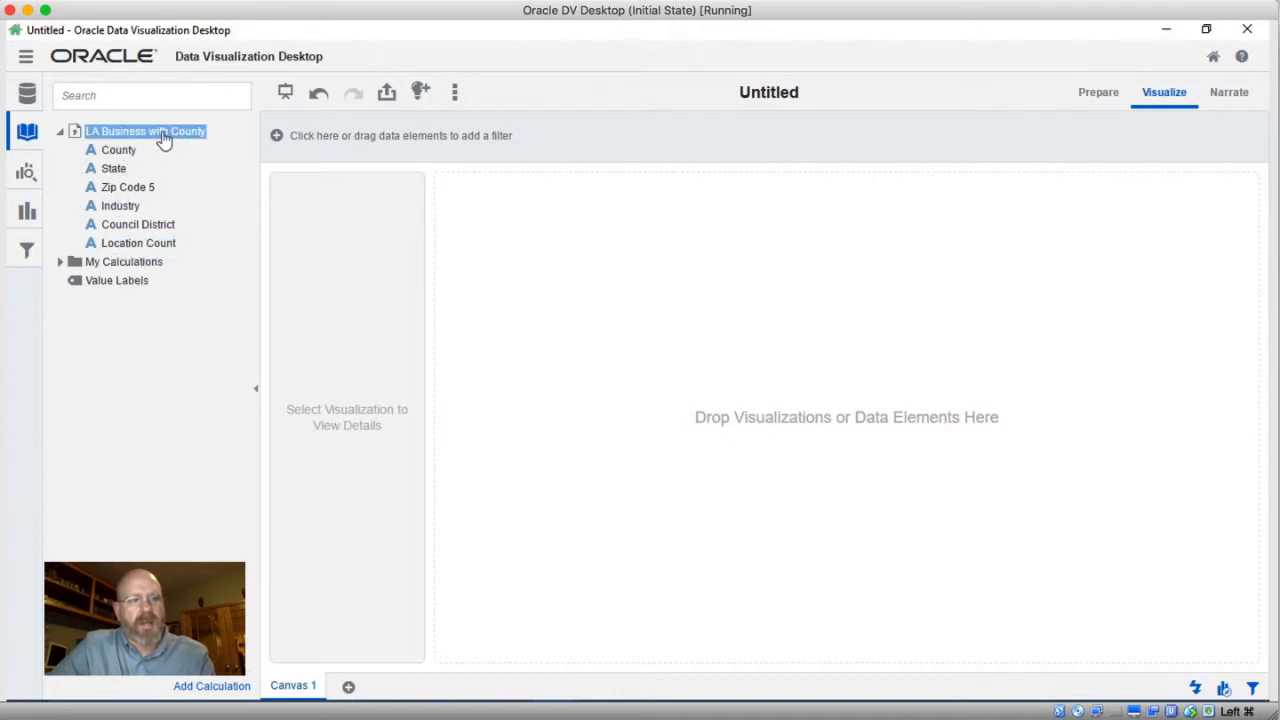
# Inspect the data source and set Location Count to be treated as a Measure, confirming the update
pyautogui.rightClick(163, 133)
pyautogui.click(183, 146)
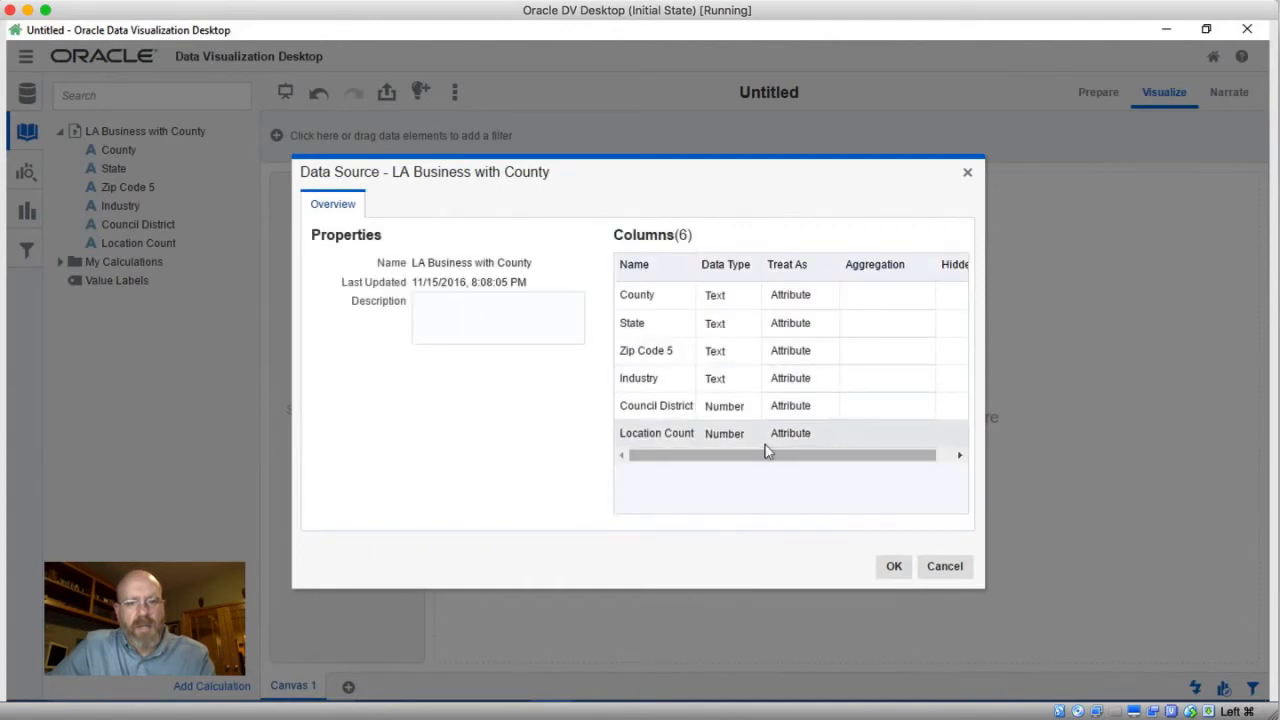
pyautogui.click(823, 435)
pyautogui.click(816, 463)
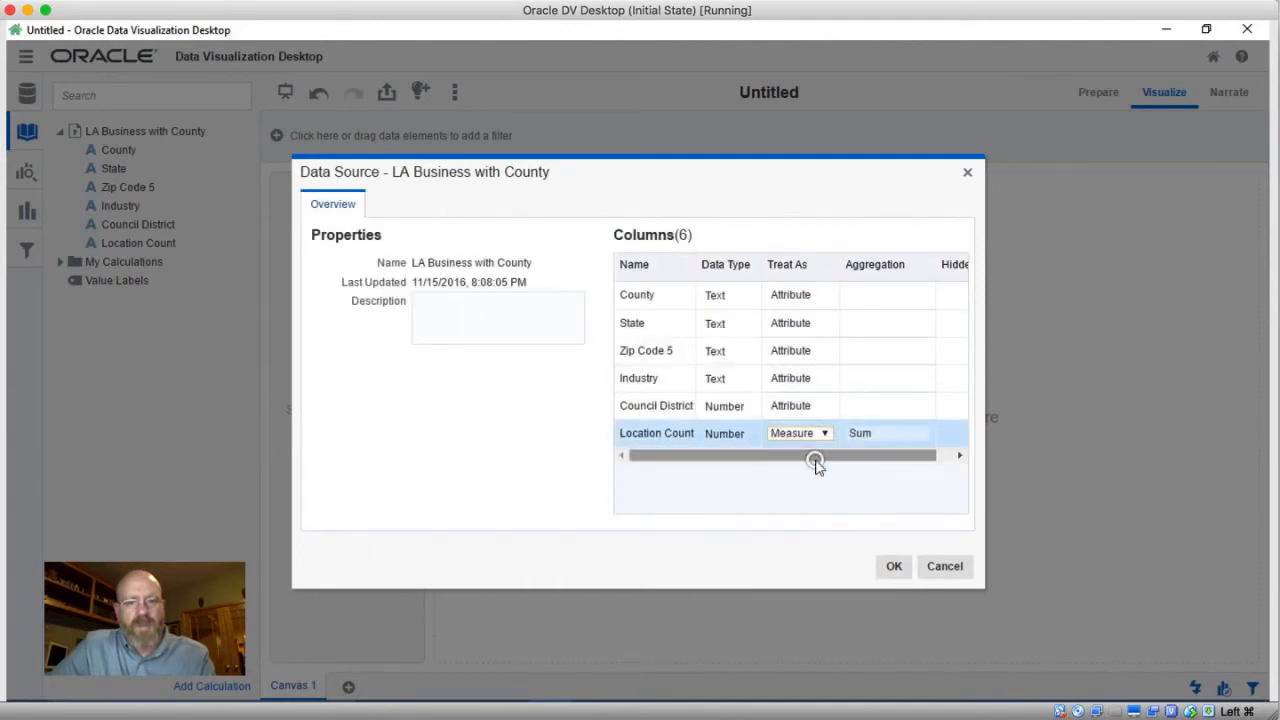
pyautogui.click(895, 568)
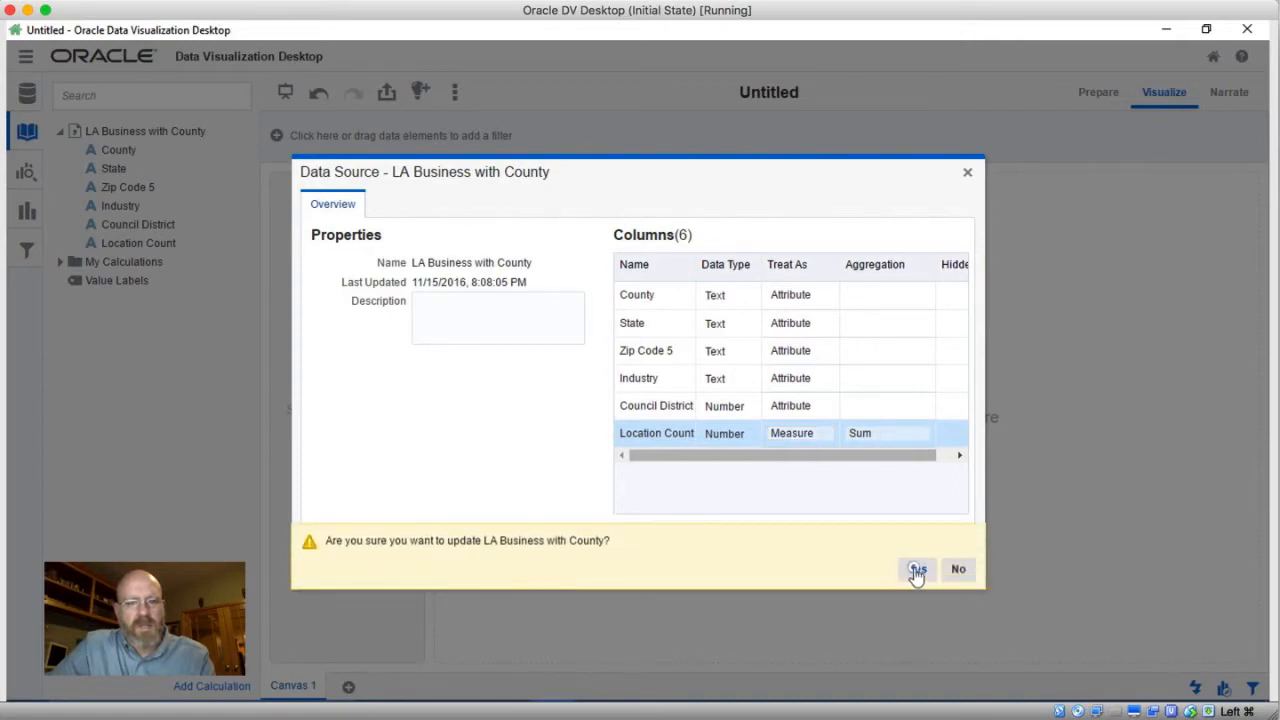
pyautogui.click(915, 569)
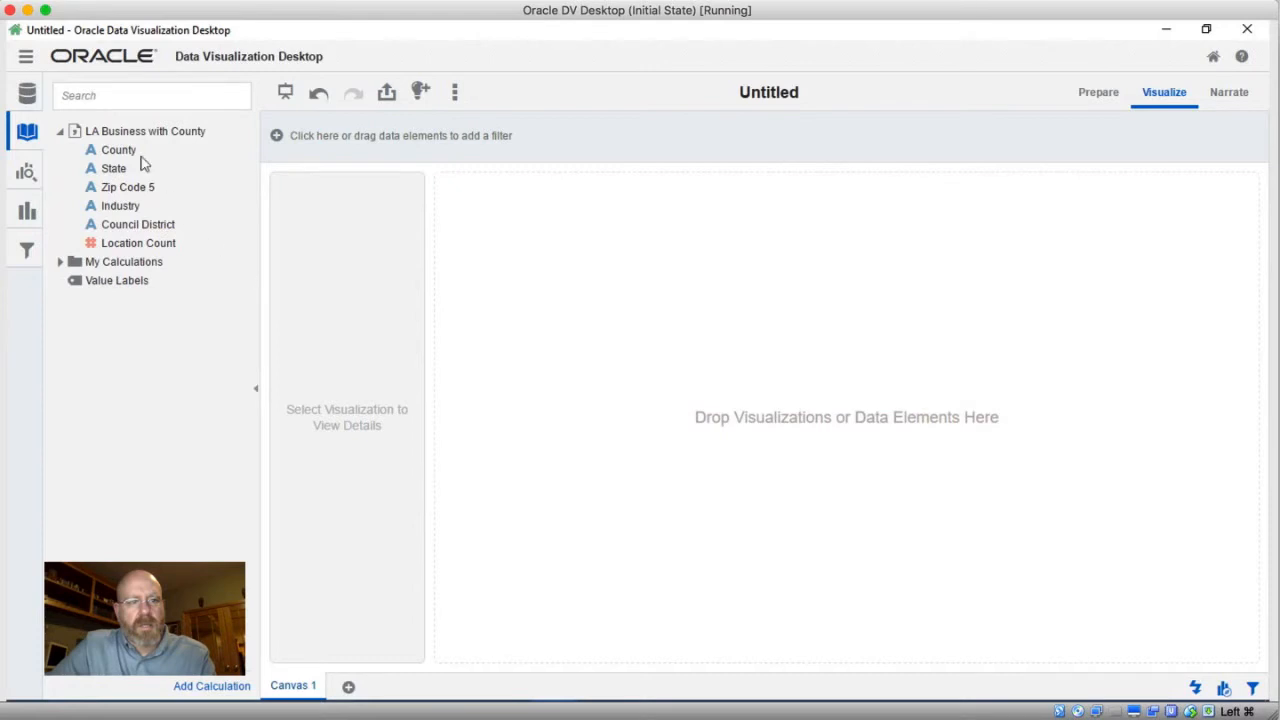
# Create the best visualization from County and Location Count, then remove the Los Angeles bar
pyautogui.click(128, 152)
pyautogui.keyDown('ctrl'); pyautogui.click(160, 250); pyautogui.keyUp('ctrl')
pyautogui.rightClick(163, 253)
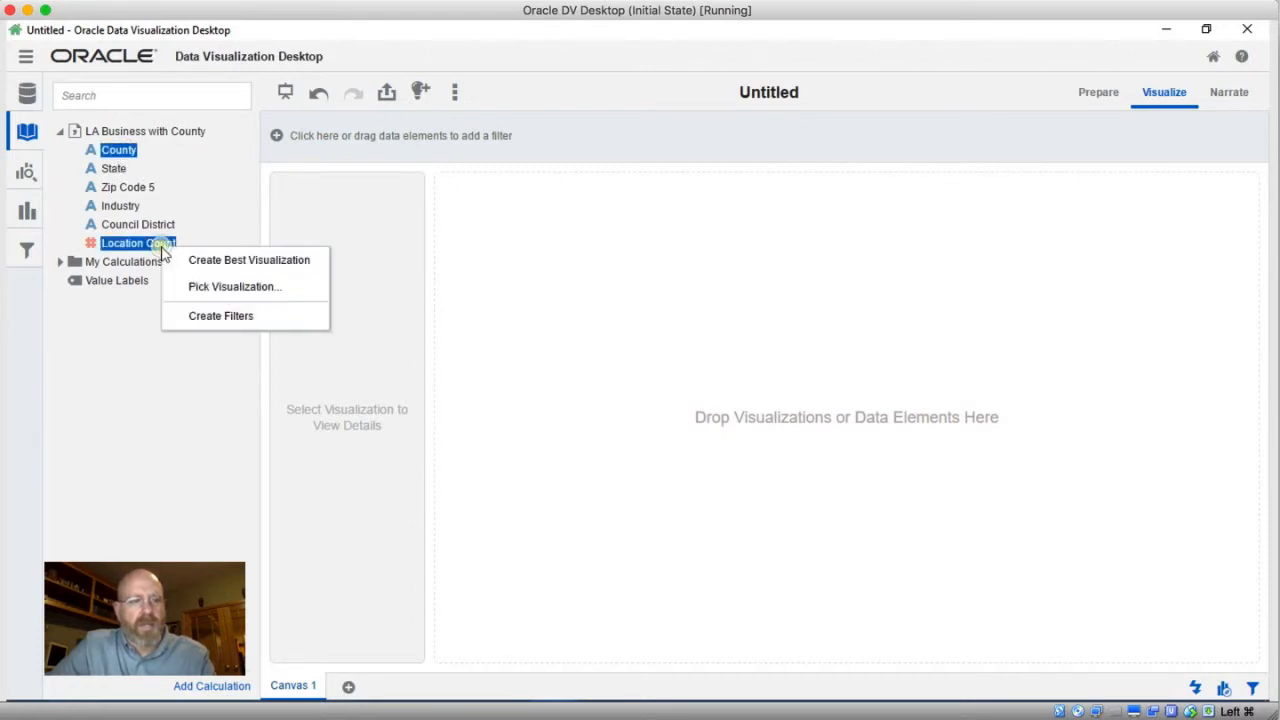
pyautogui.click(186, 260)
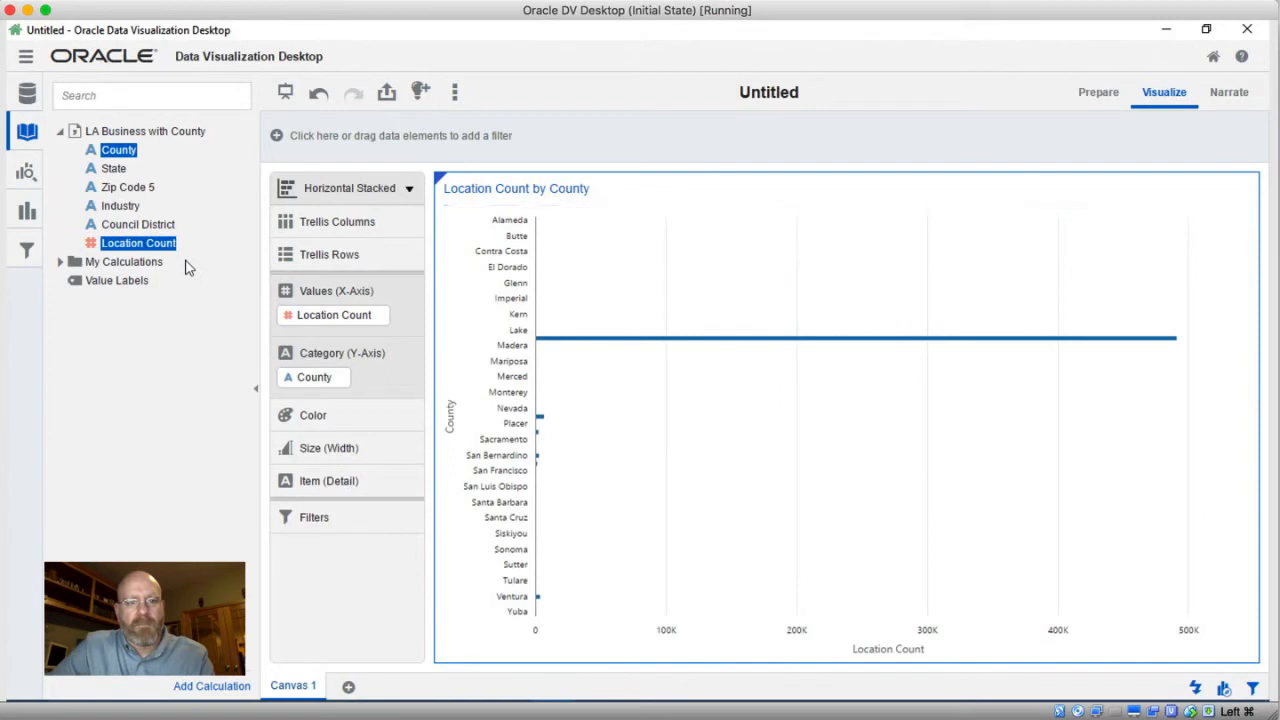
pyautogui.rightClick(603, 339)
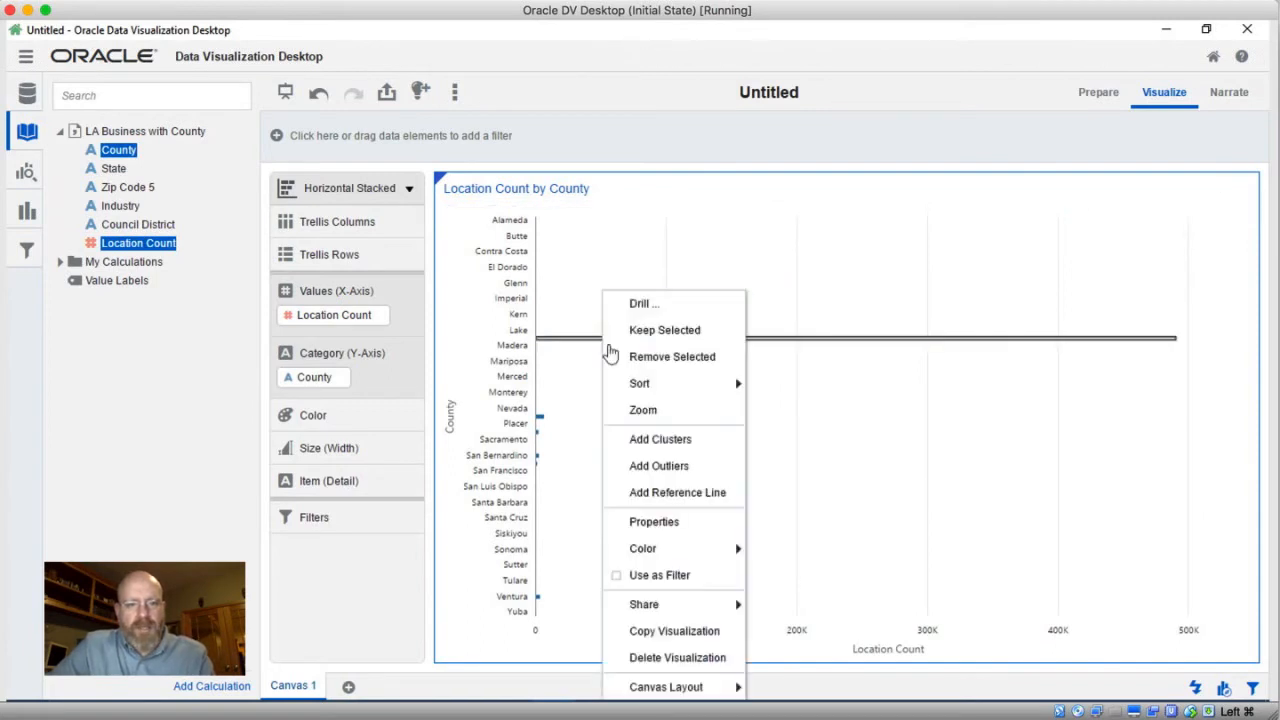
pyautogui.click(624, 357)
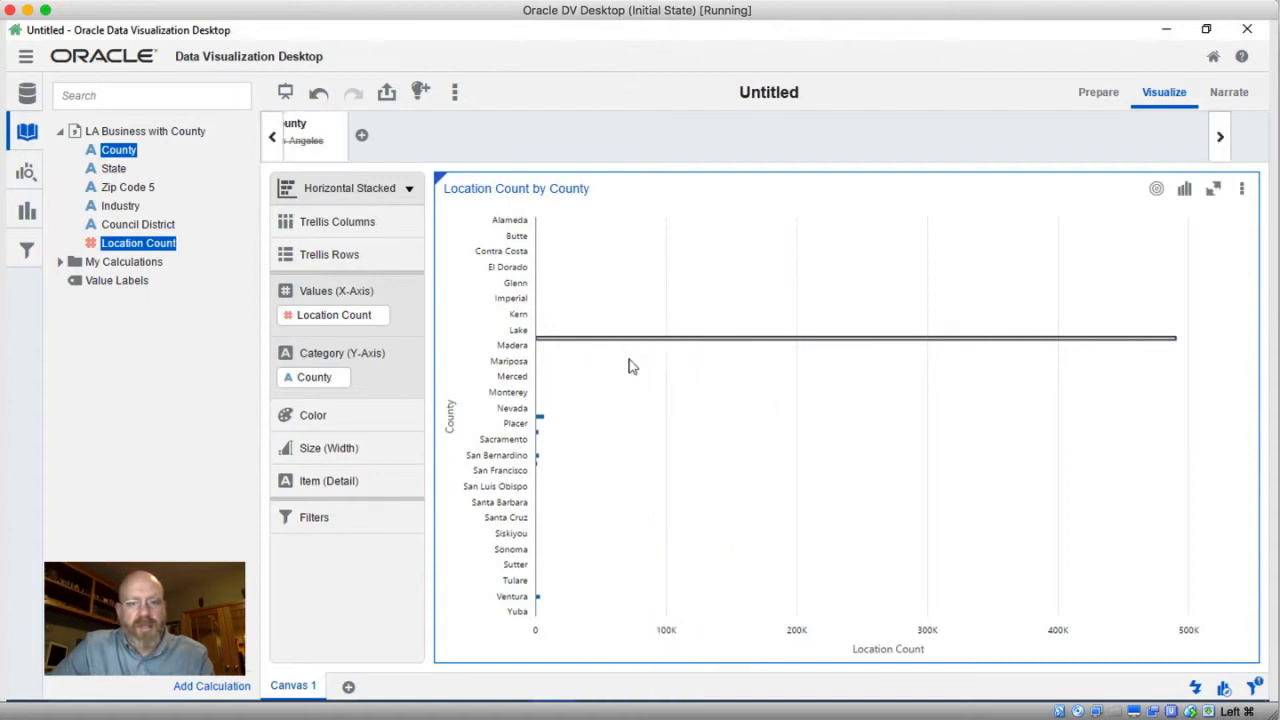